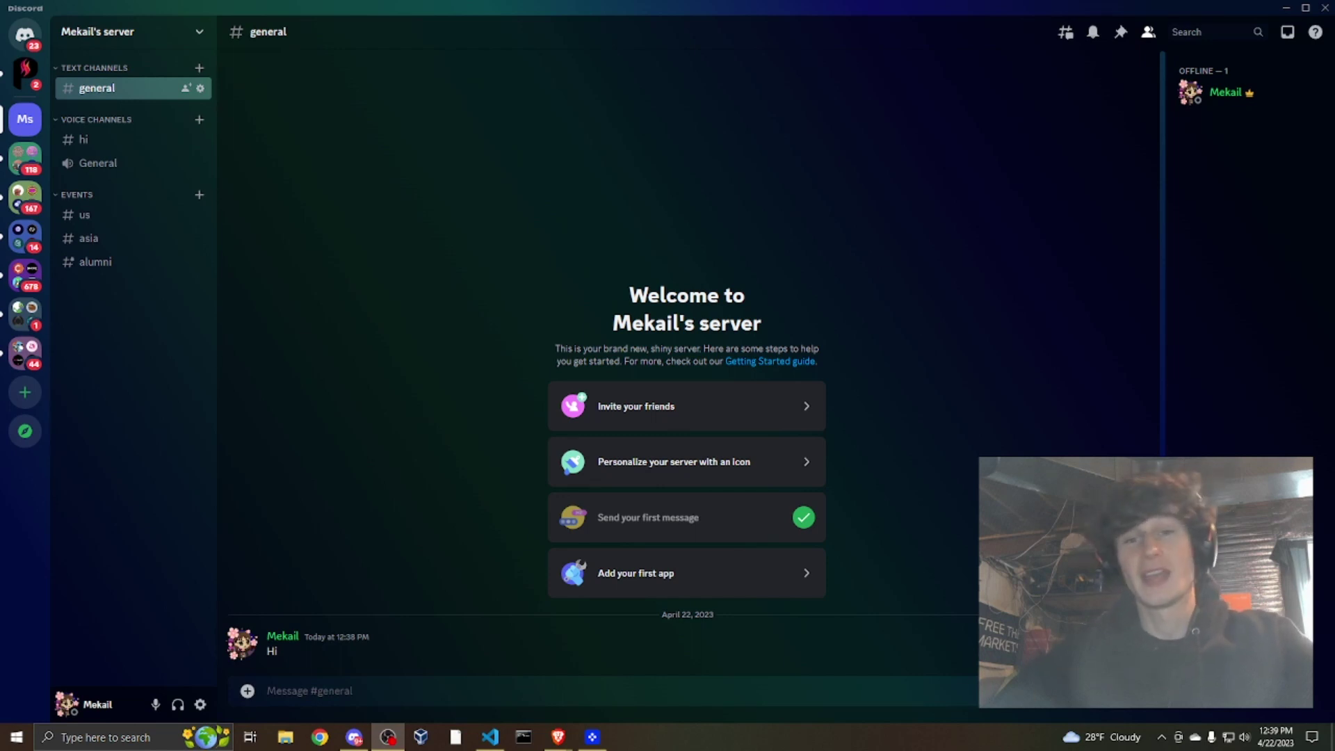
Create a new server from scratch for a club or community, named "want".
{"action": "left_click", "coordinate": [1002, 420]}
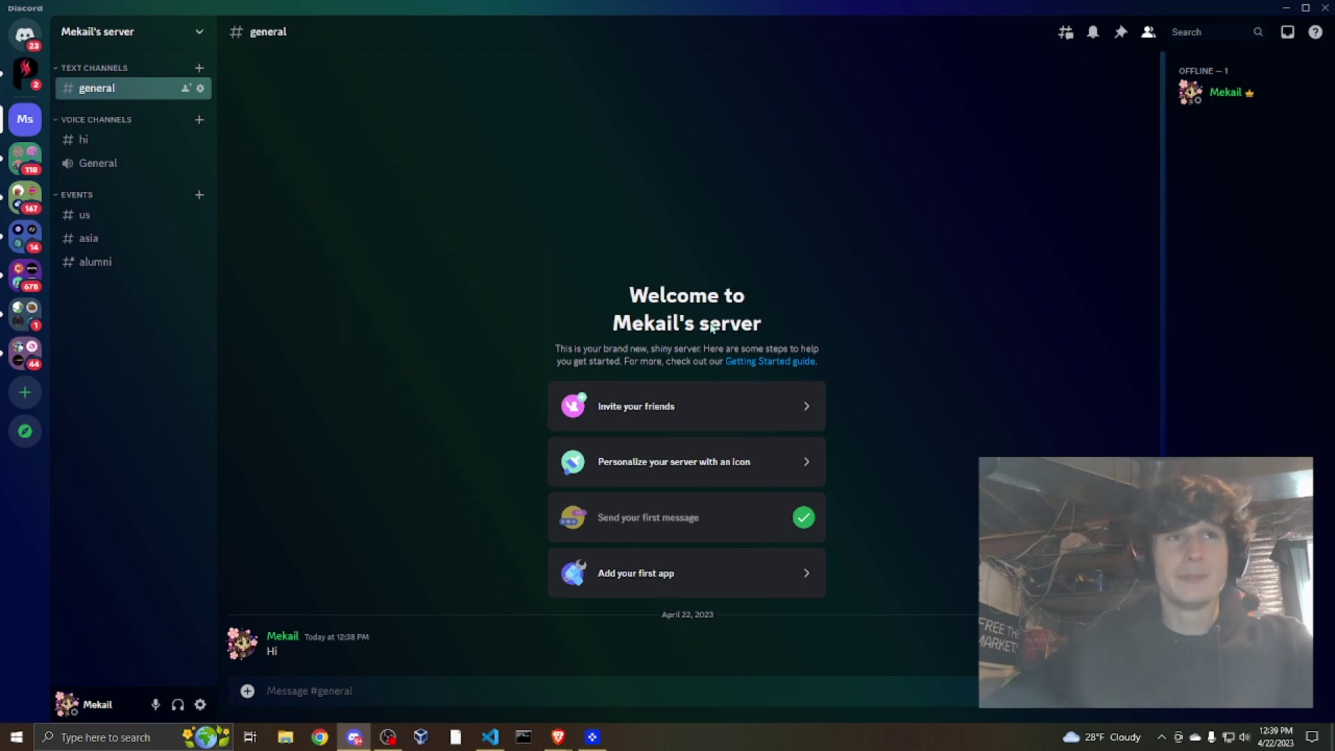
{"action": "left_click", "coordinate": [25, 395]}
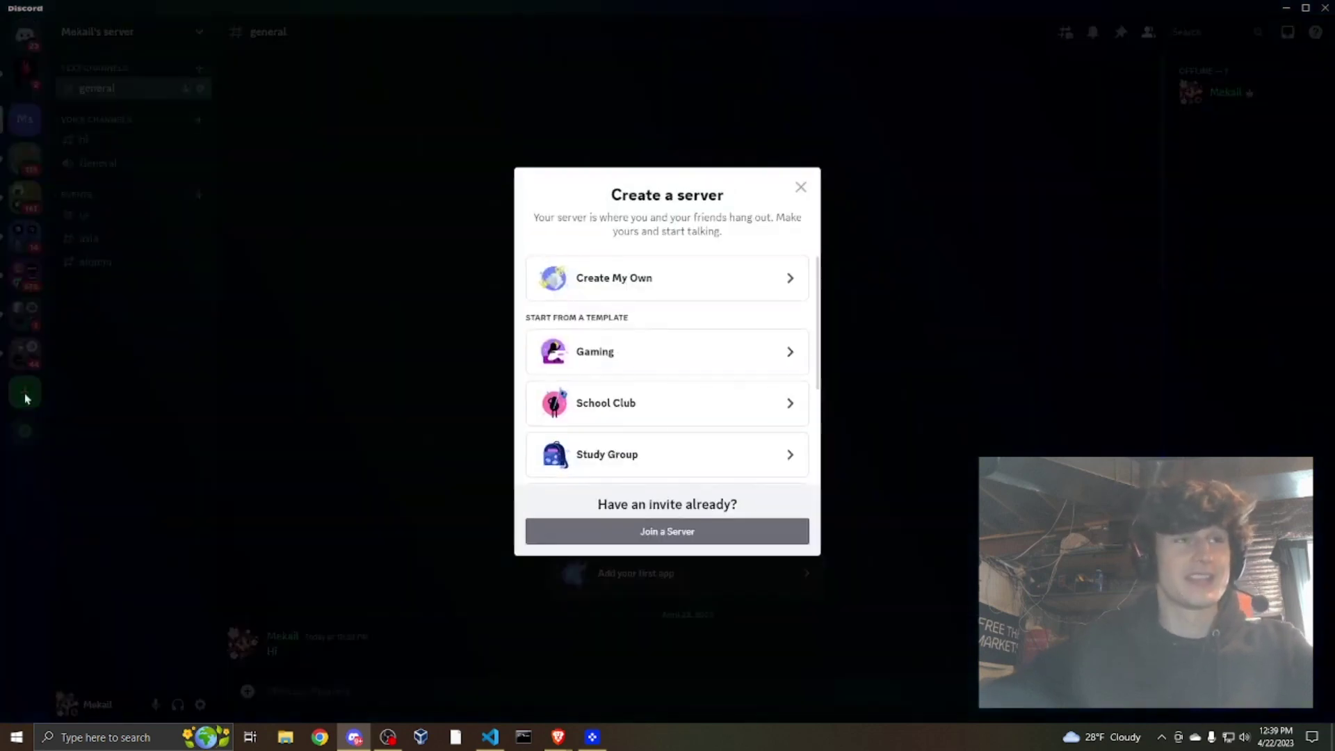
{"action": "left_click", "coordinate": [712, 293]}
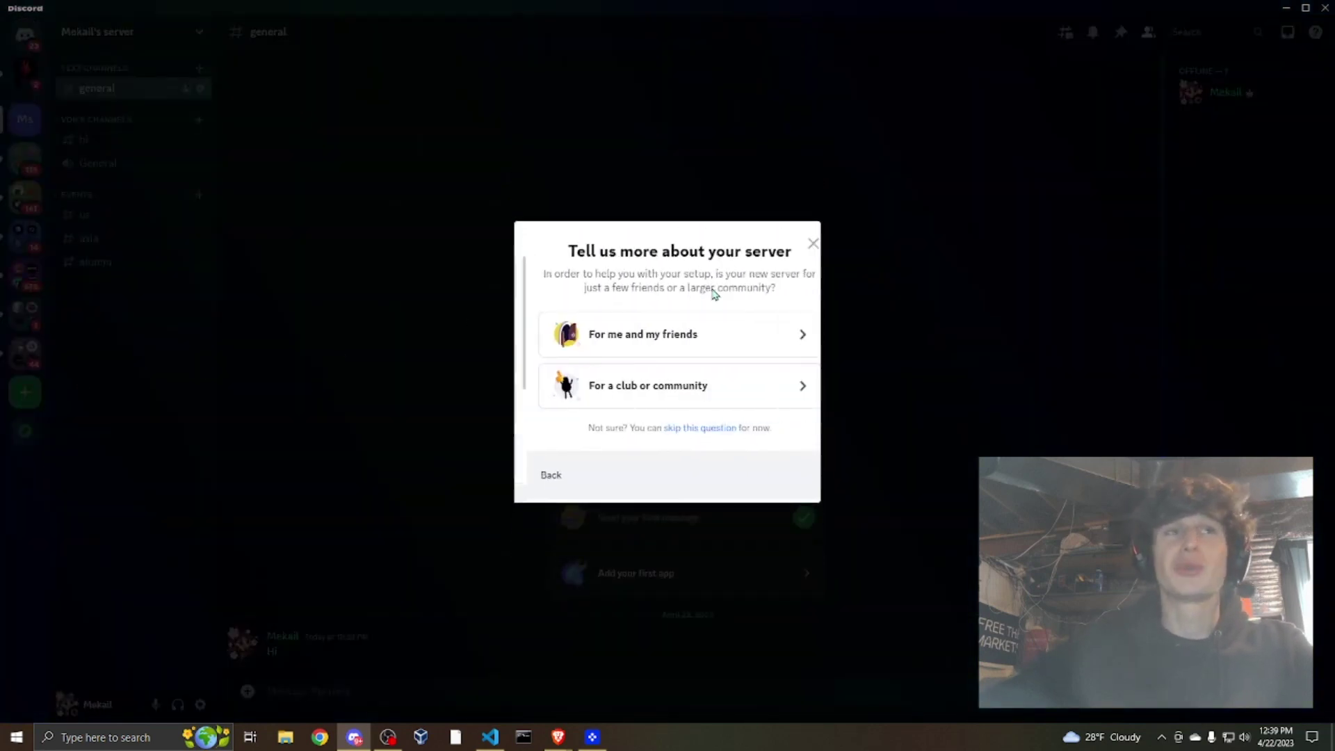
{"action": "left_click", "coordinate": [695, 385]}
{"action": "left_click_drag", "start_coordinate": [682, 411], "coordinate": [430, 411]}
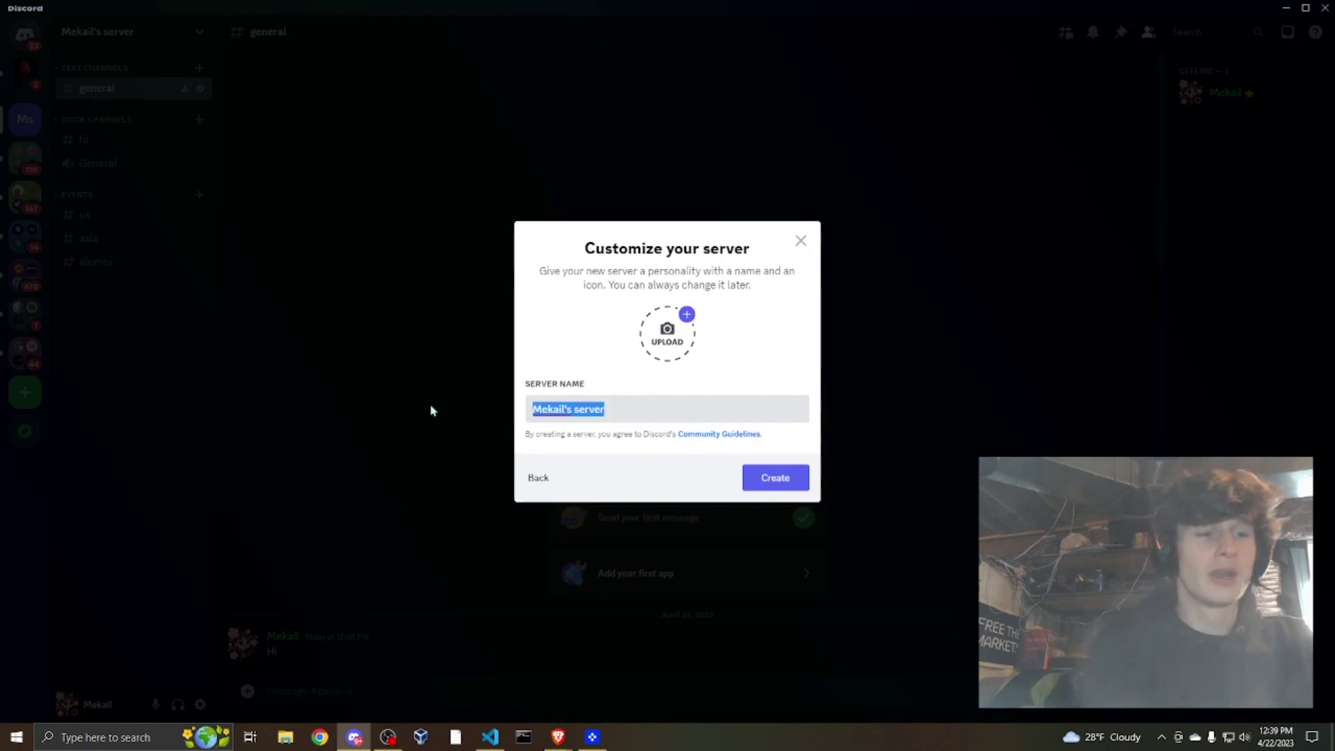
{"action": "type", "text": "want"}
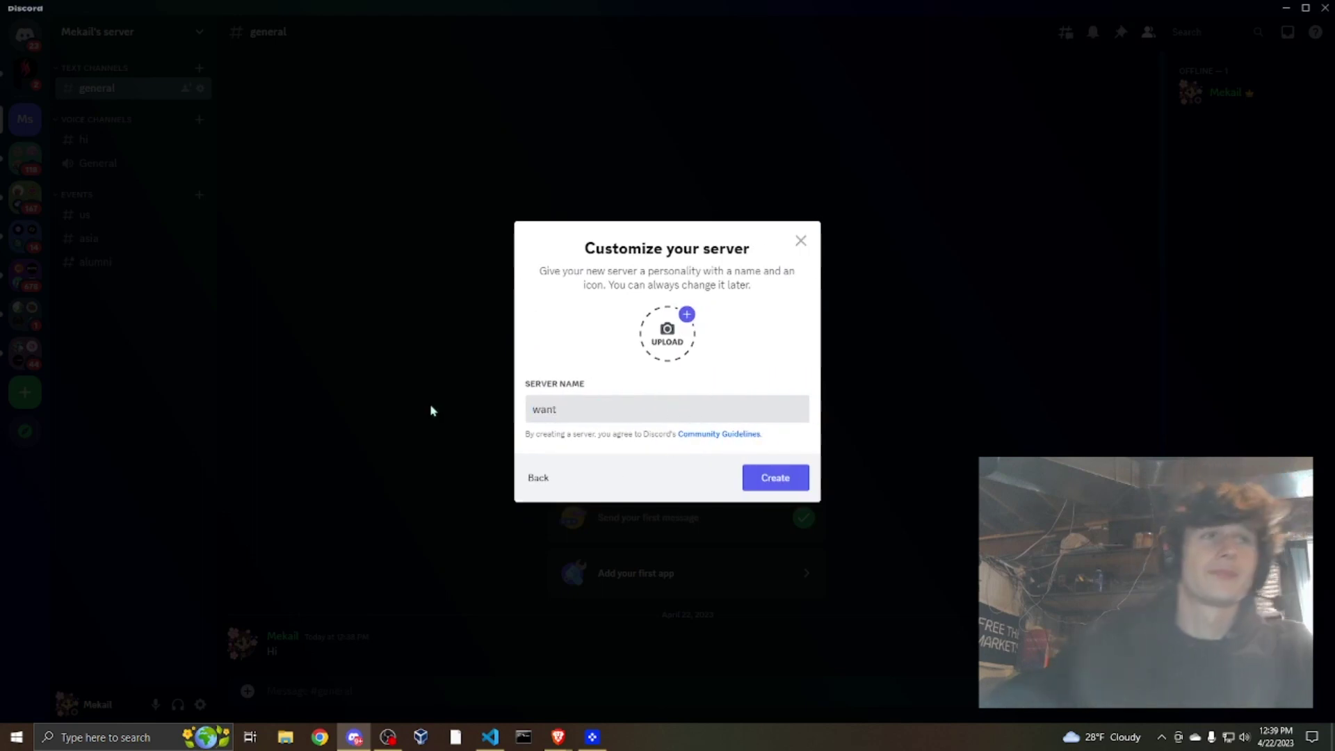
{"action": "left_click", "coordinate": [793, 478]}
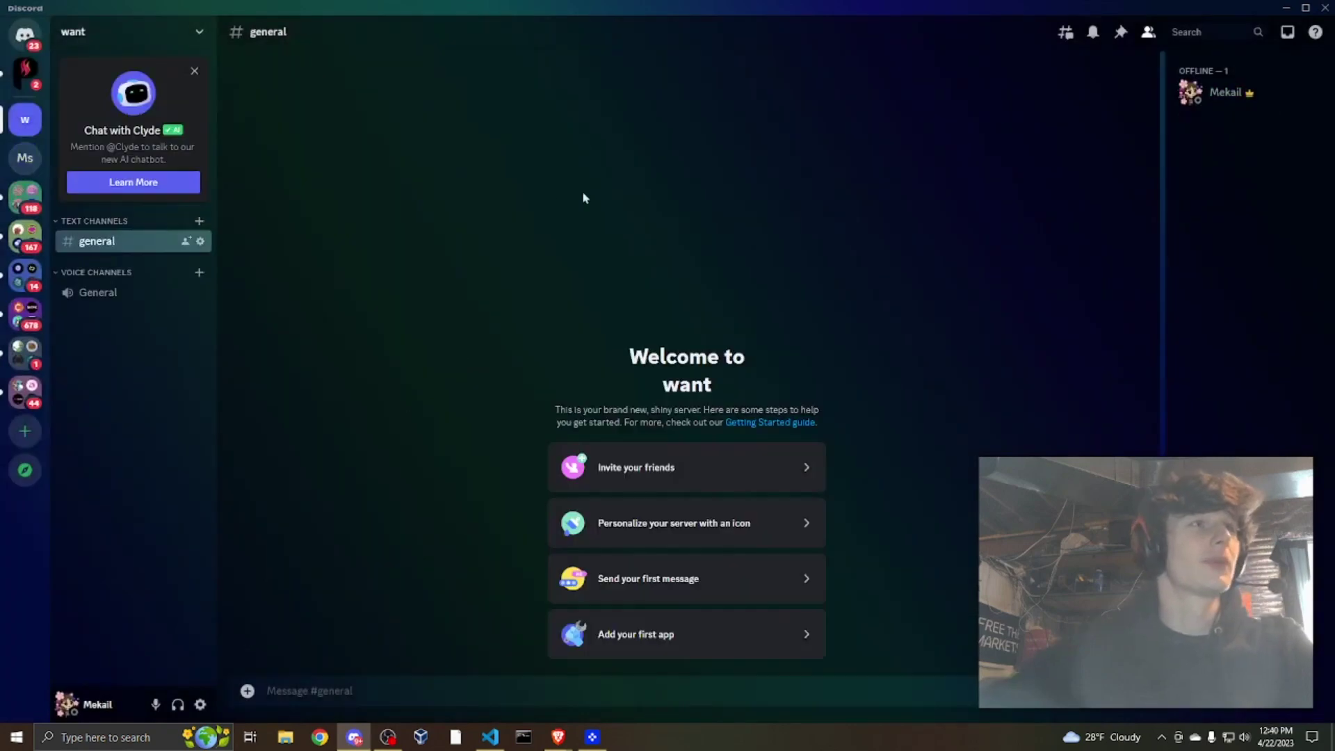
Add a public text channel named "questions" to the new server.
{"action": "left_click", "coordinate": [200, 222]}
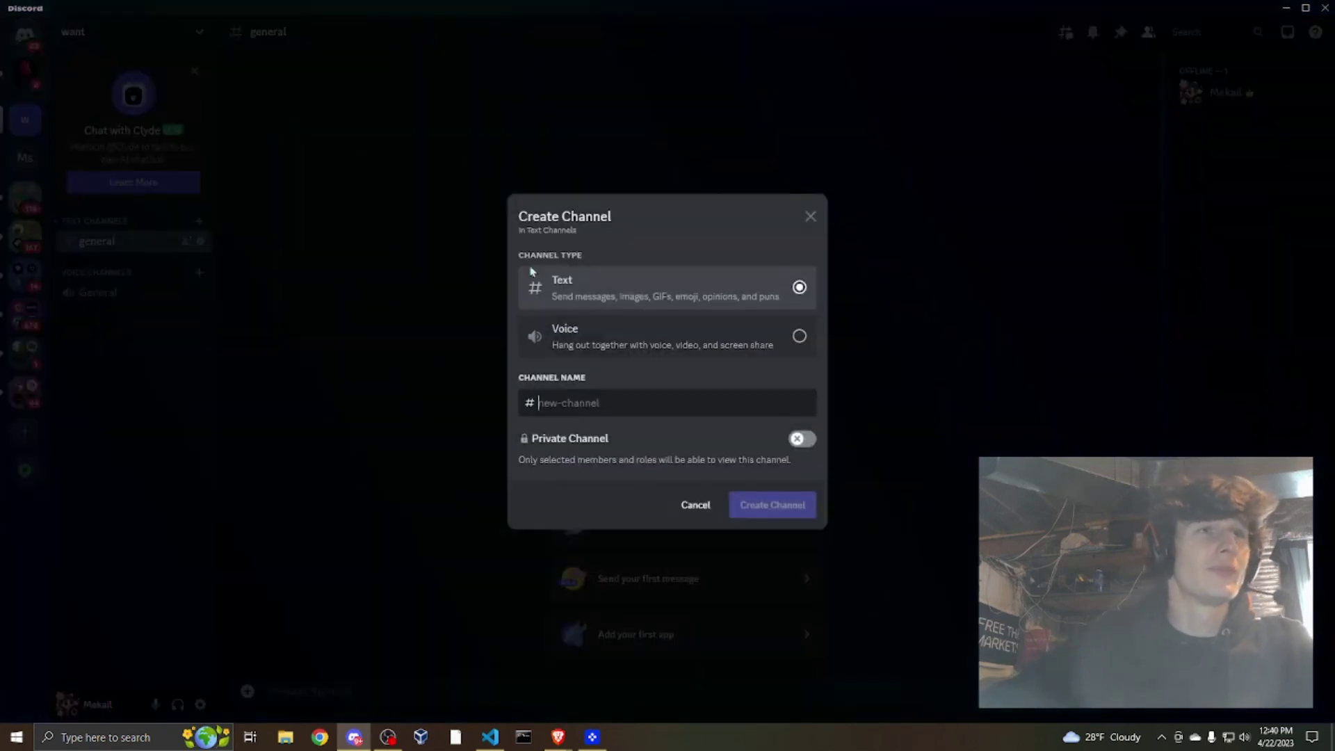
{"action": "type", "text": "questions"}
{"action": "key", "text": "Return"}
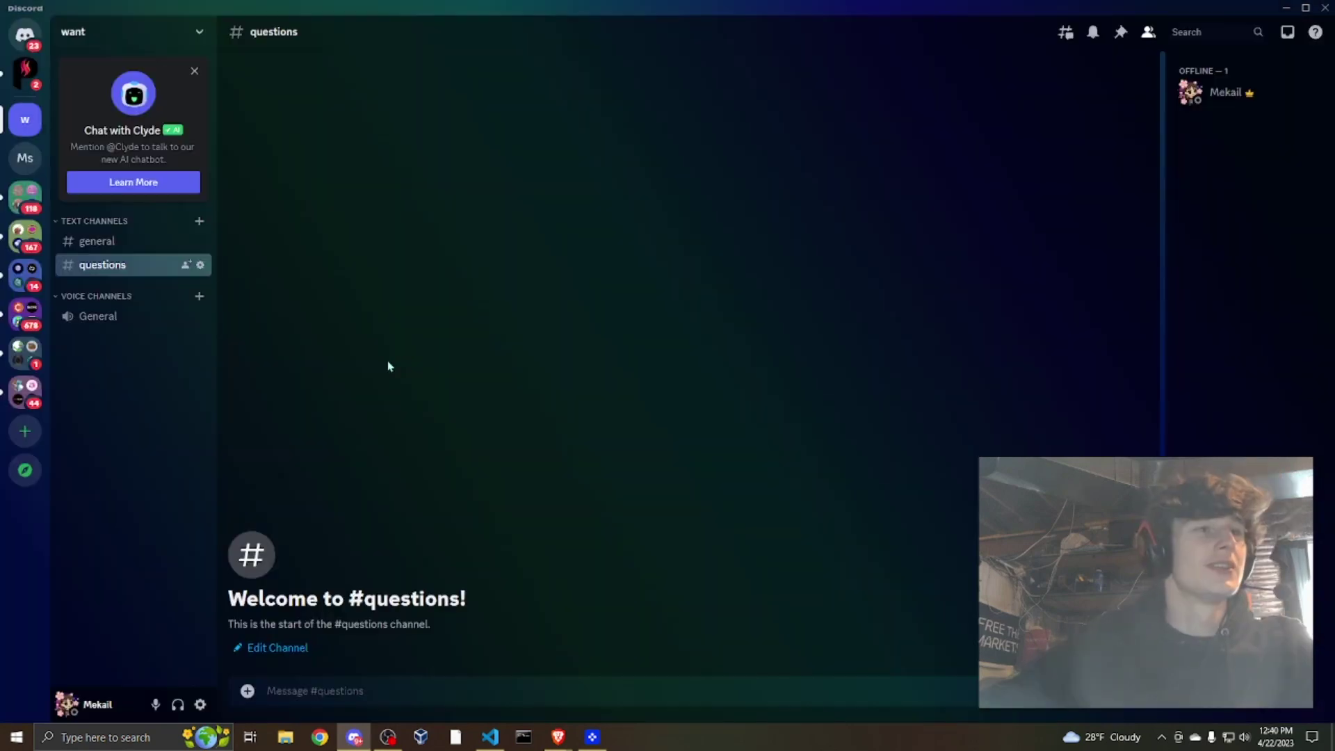
Post the message "hey" in the general text channel.
{"action": "left_click", "coordinate": [116, 245]}
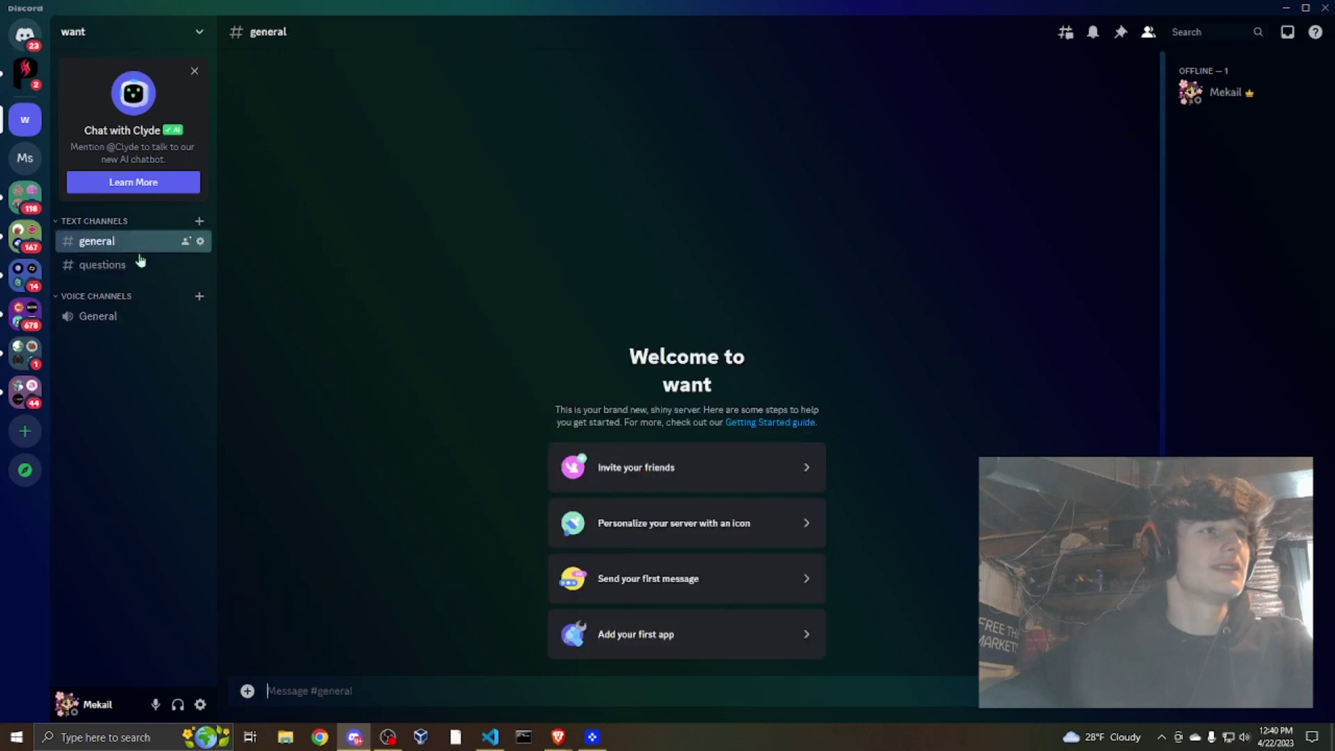
{"action": "type", "text": "hey"}
{"action": "key", "text": "Return"}
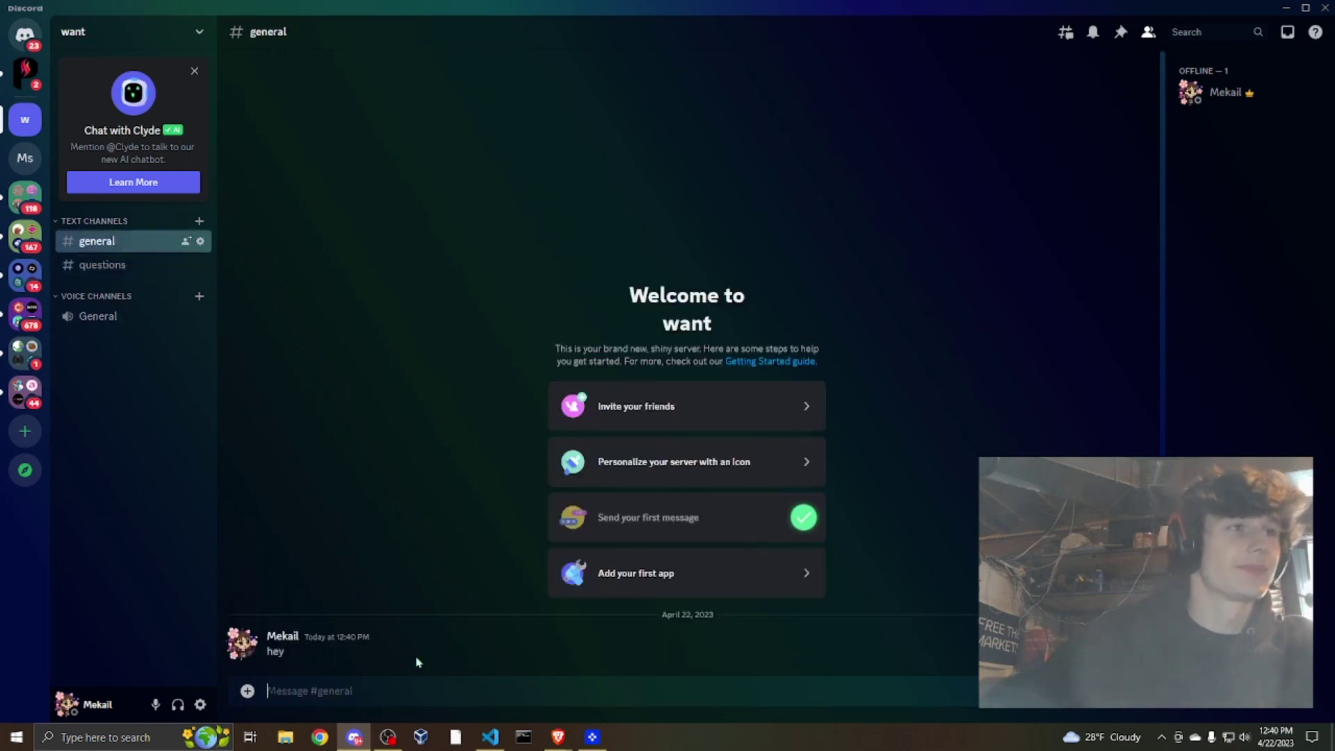
Post the message "HEY?" in the questions channel and collapse the Text Channels category.
{"action": "left_click", "coordinate": [103, 267]}
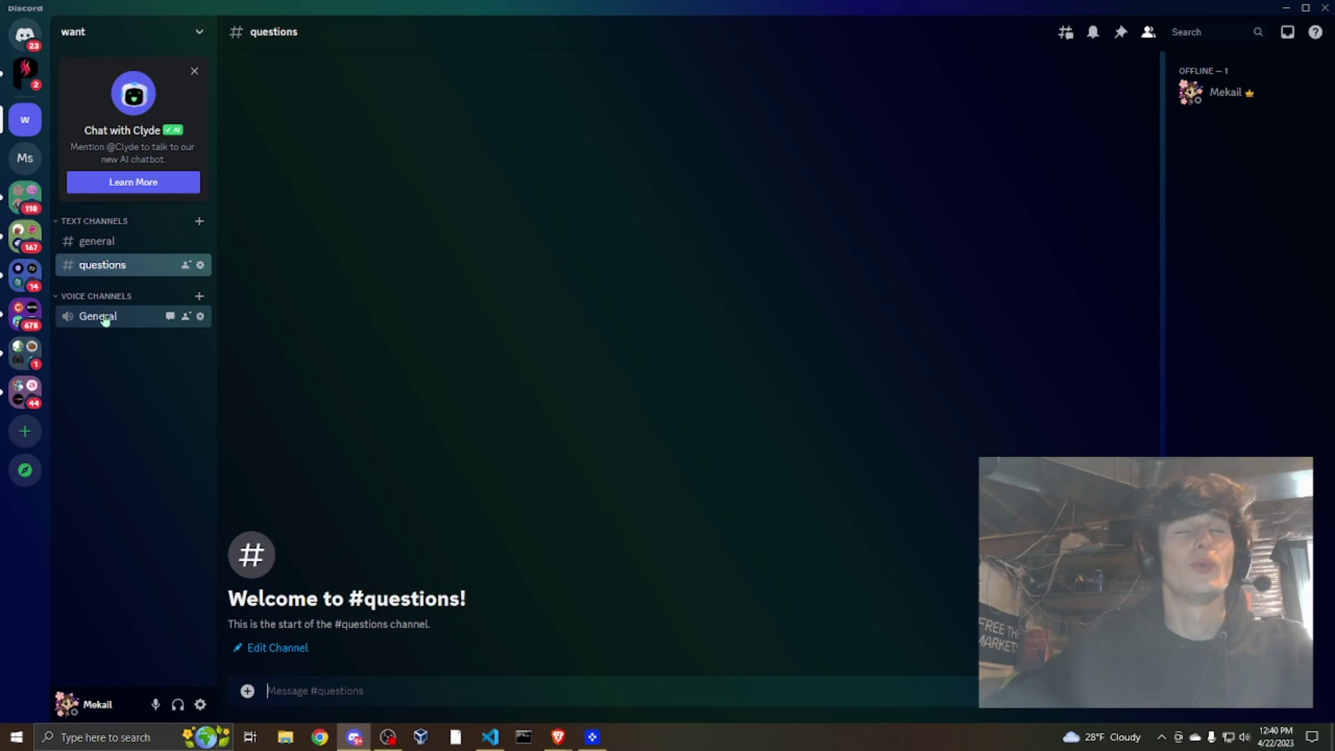
{"action": "left_click", "coordinate": [94, 221]}
{"action": "type", "text": "HEY?"}
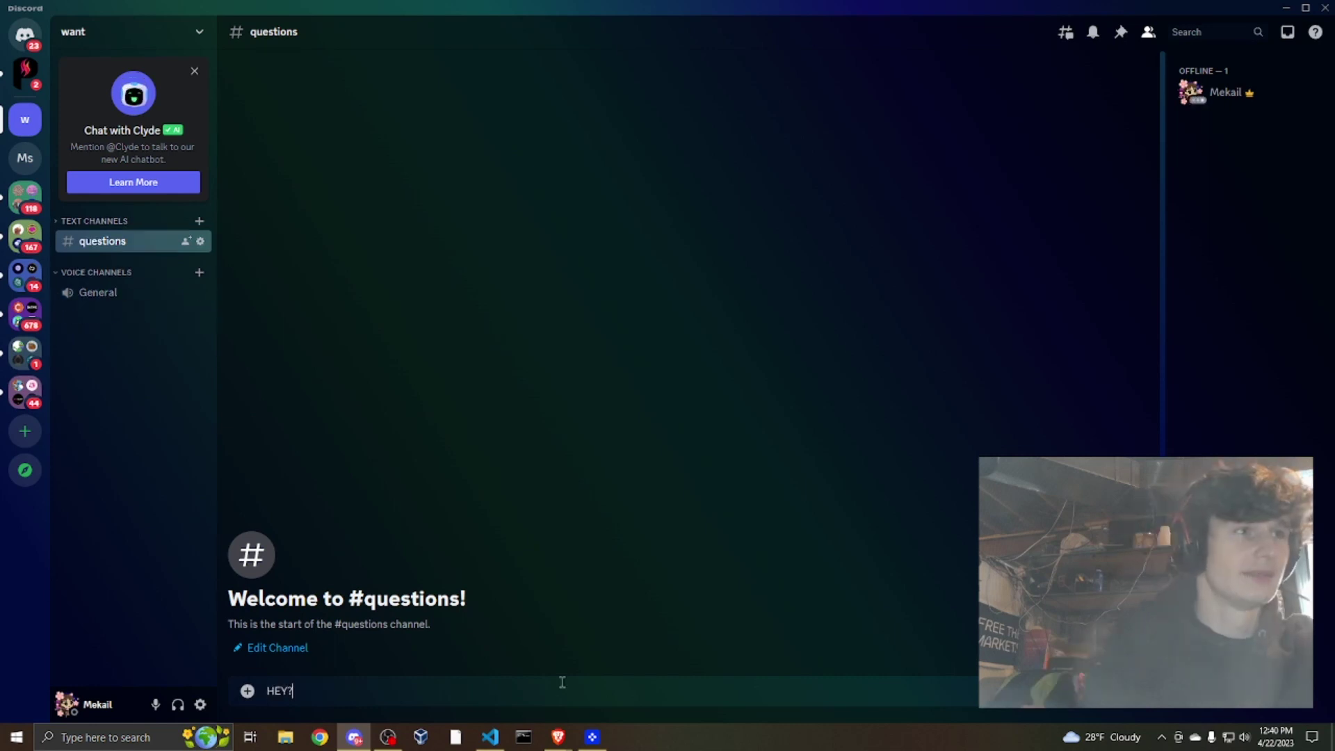
{"action": "key", "text": "Return"}
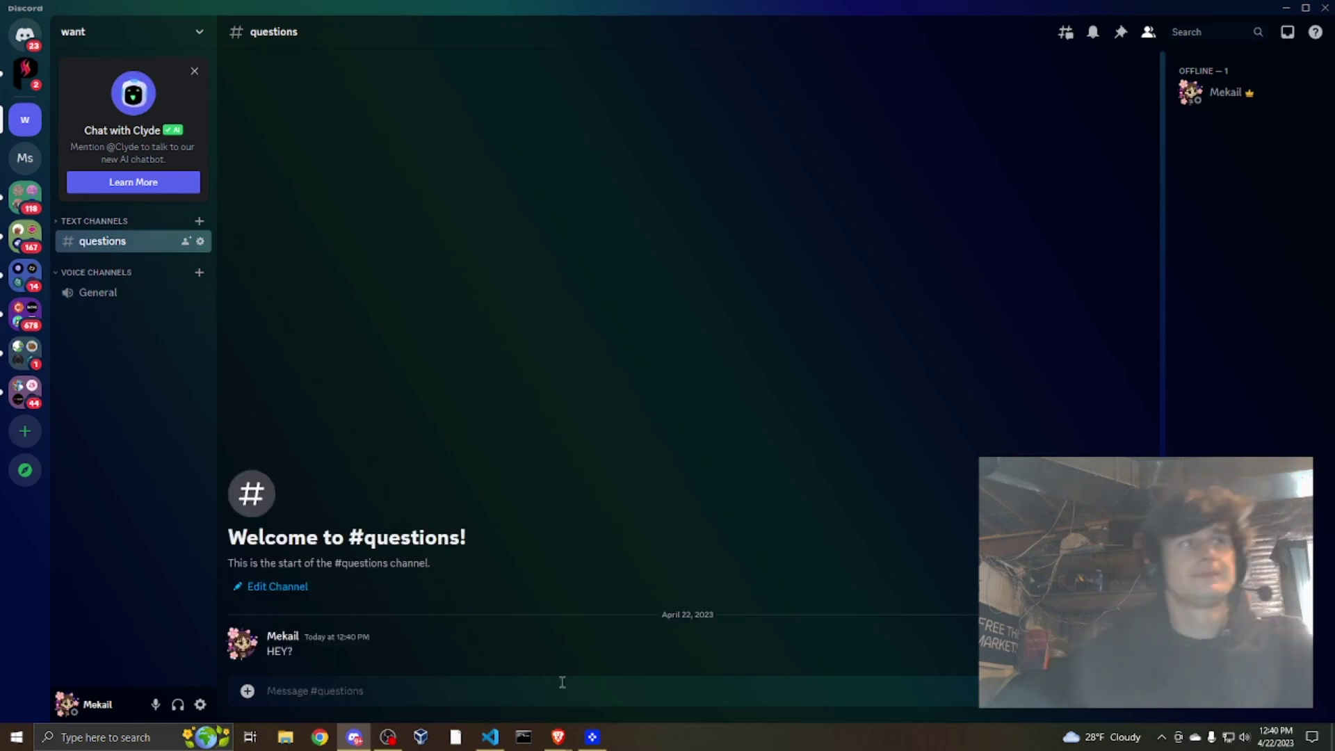
Join the General voice channel and disconnect from it.
{"action": "left_click", "coordinate": [122, 301]}
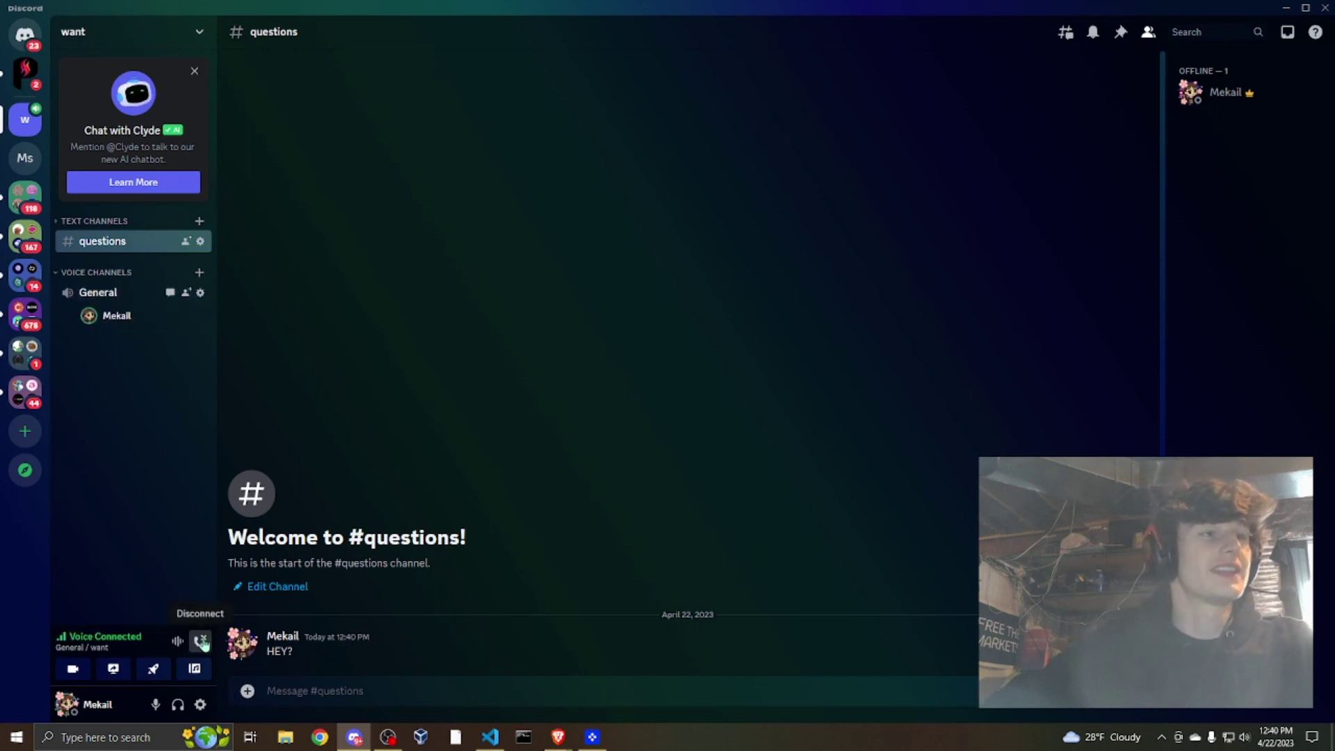
{"action": "left_click", "coordinate": [202, 641]}
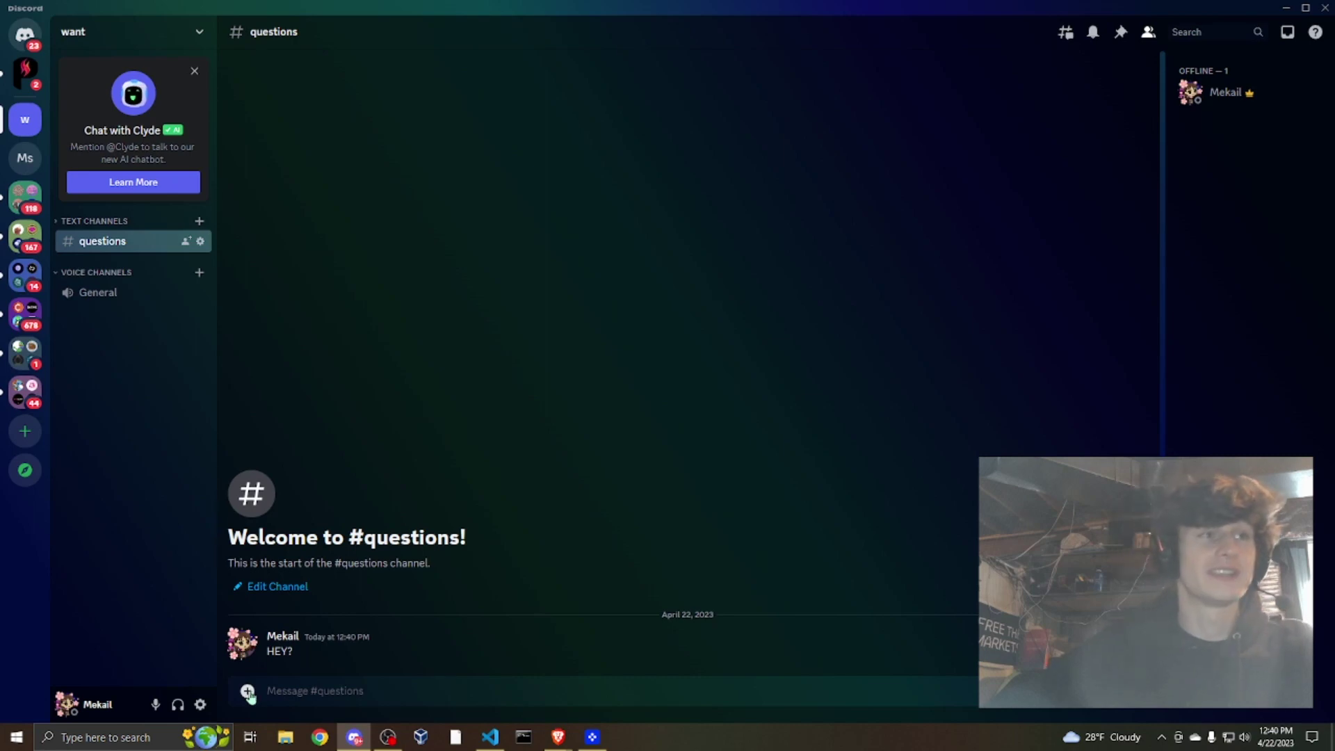
Open the third direct message conversation, look at the GIF picker, and review the chat history from its beginning.
{"action": "left_click", "coordinate": [25, 38]}
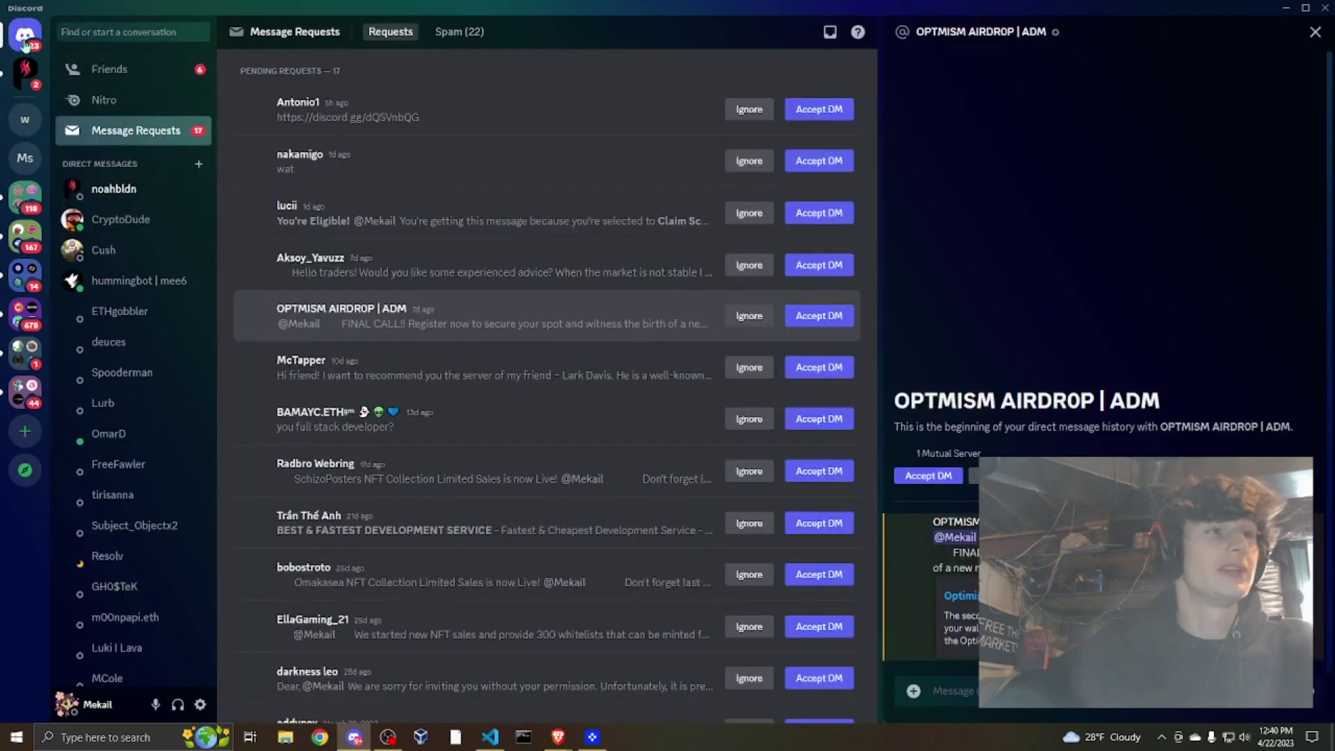
{"action": "left_click", "coordinate": [136, 252]}
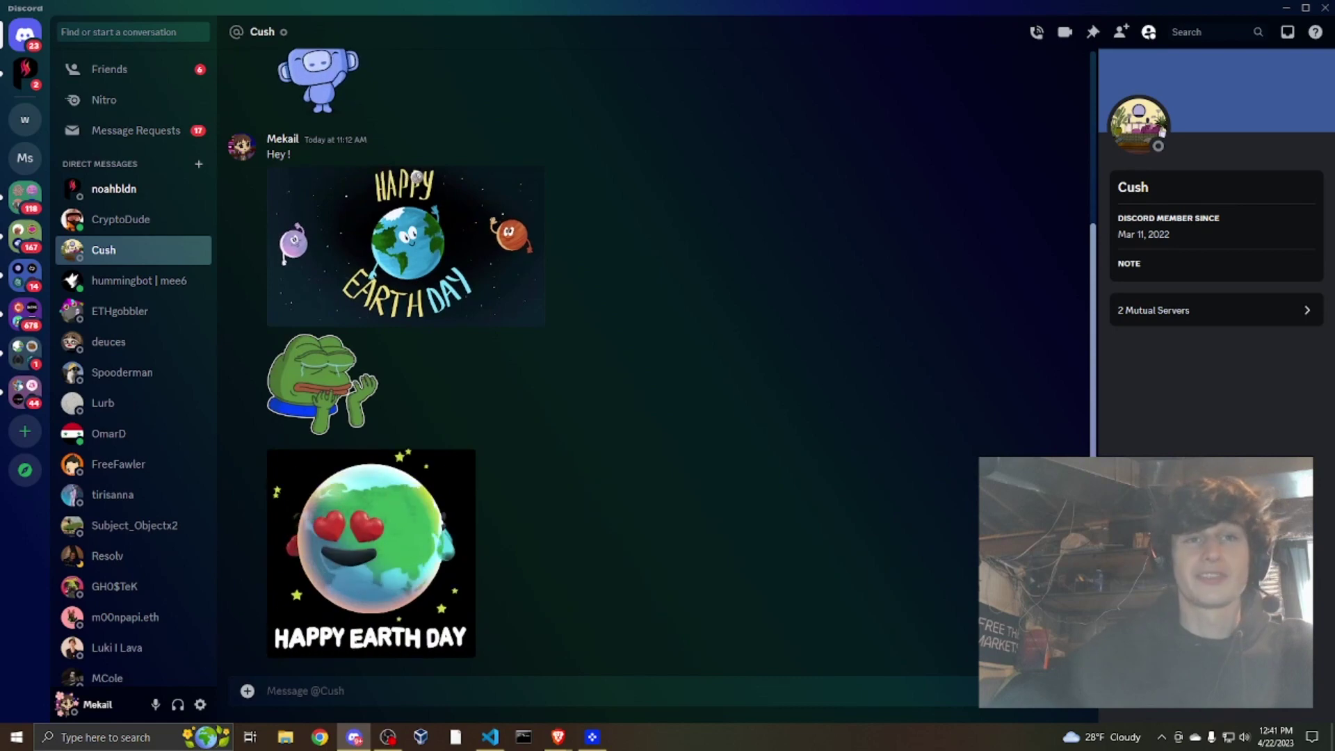
{"action": "left_click", "coordinate": [1015, 691]}
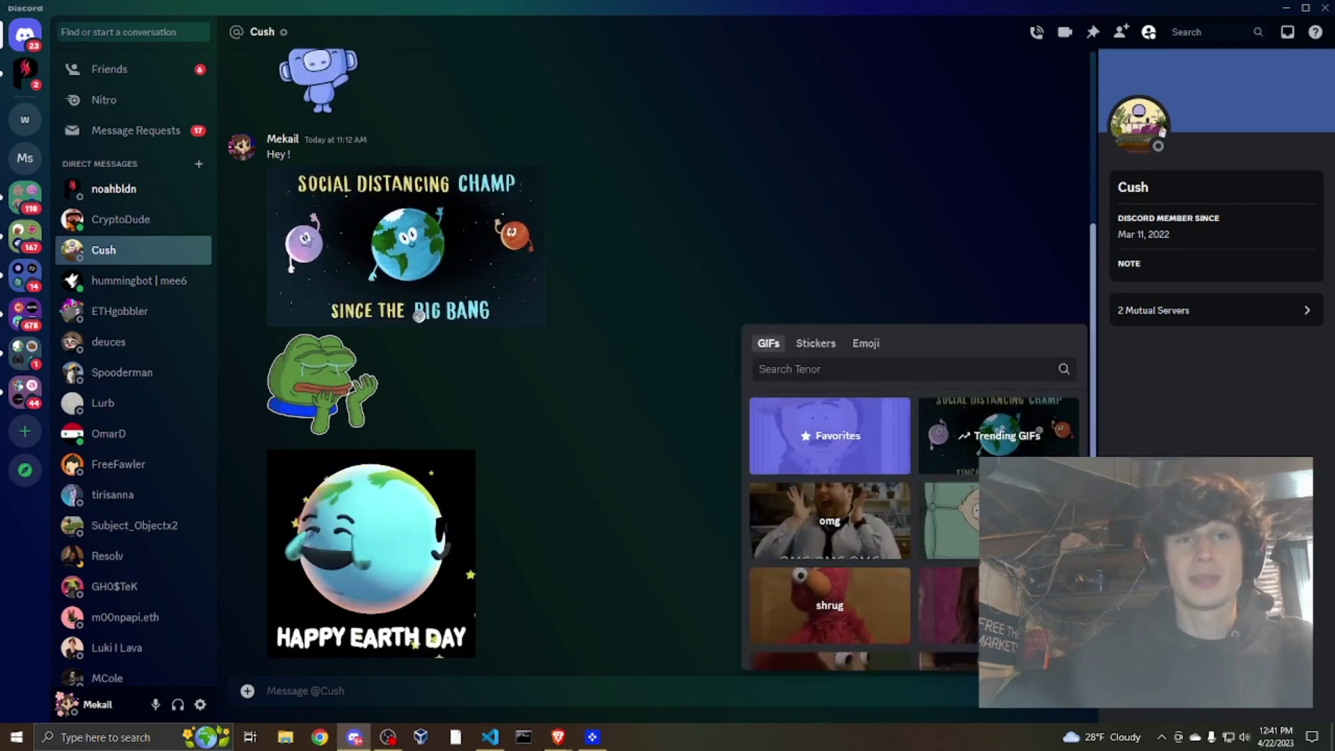
{"action": "left_click", "coordinate": [816, 691]}
{"action": "scroll", "coordinate": [533, 369], "scroll_direction": "up", "scroll_amount": 4}
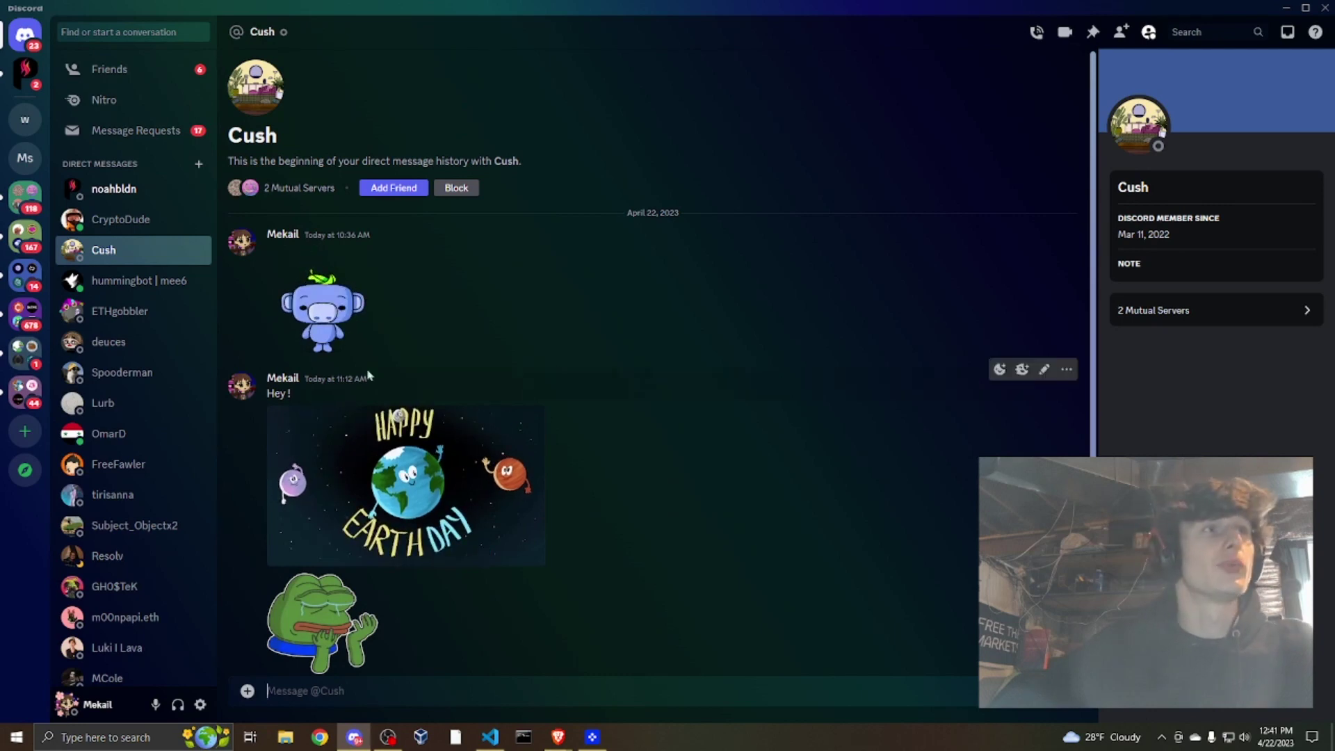
Examine the pending friend requests and the message requests, viewing the trading-advice message and the OPTMISM AIRDR0P message.
{"action": "left_click", "coordinate": [135, 78]}
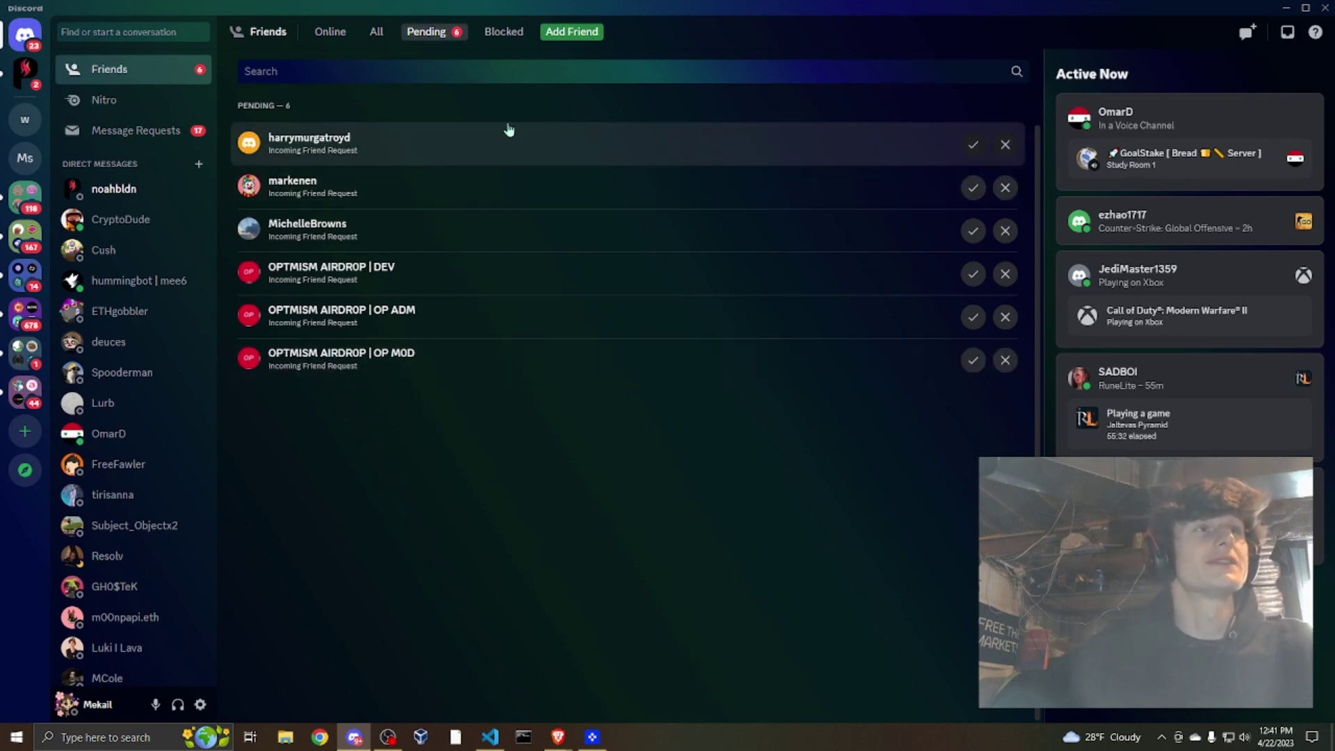
{"action": "left_click", "coordinate": [146, 131]}
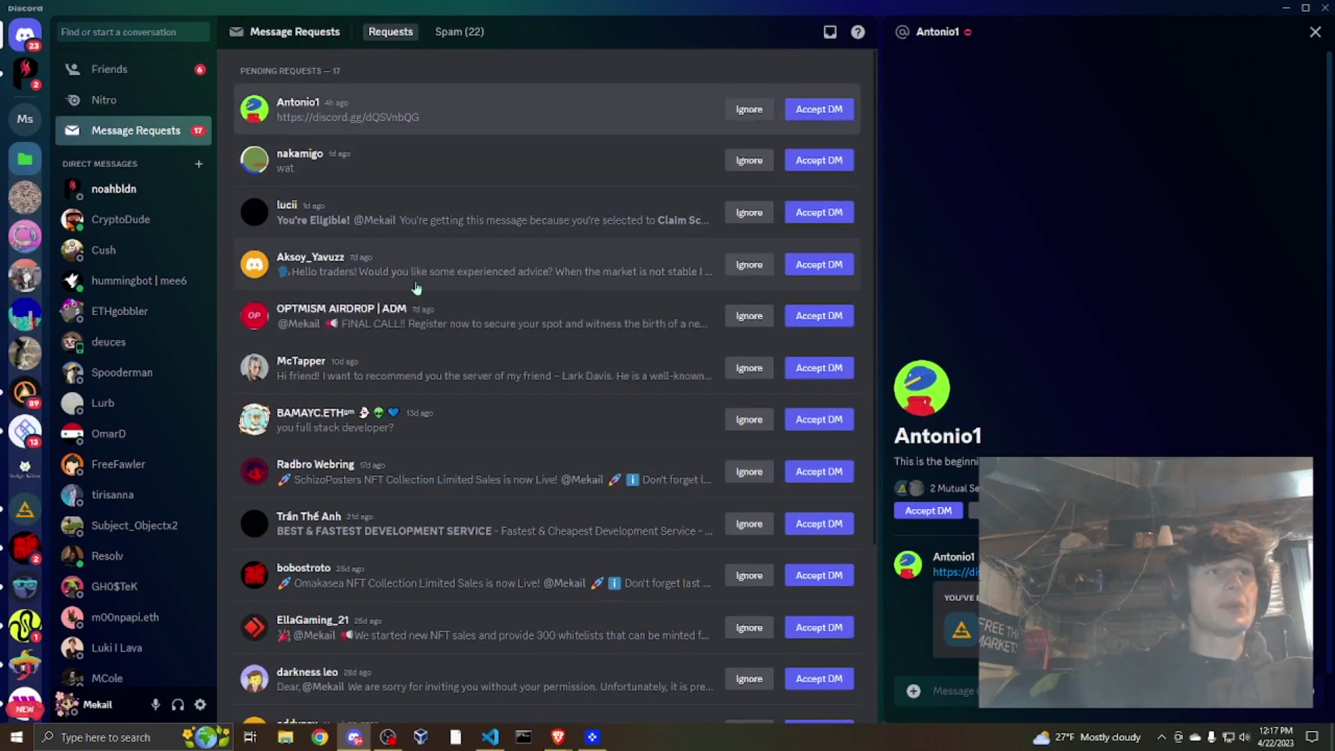
{"action": "left_click", "coordinate": [441, 280]}
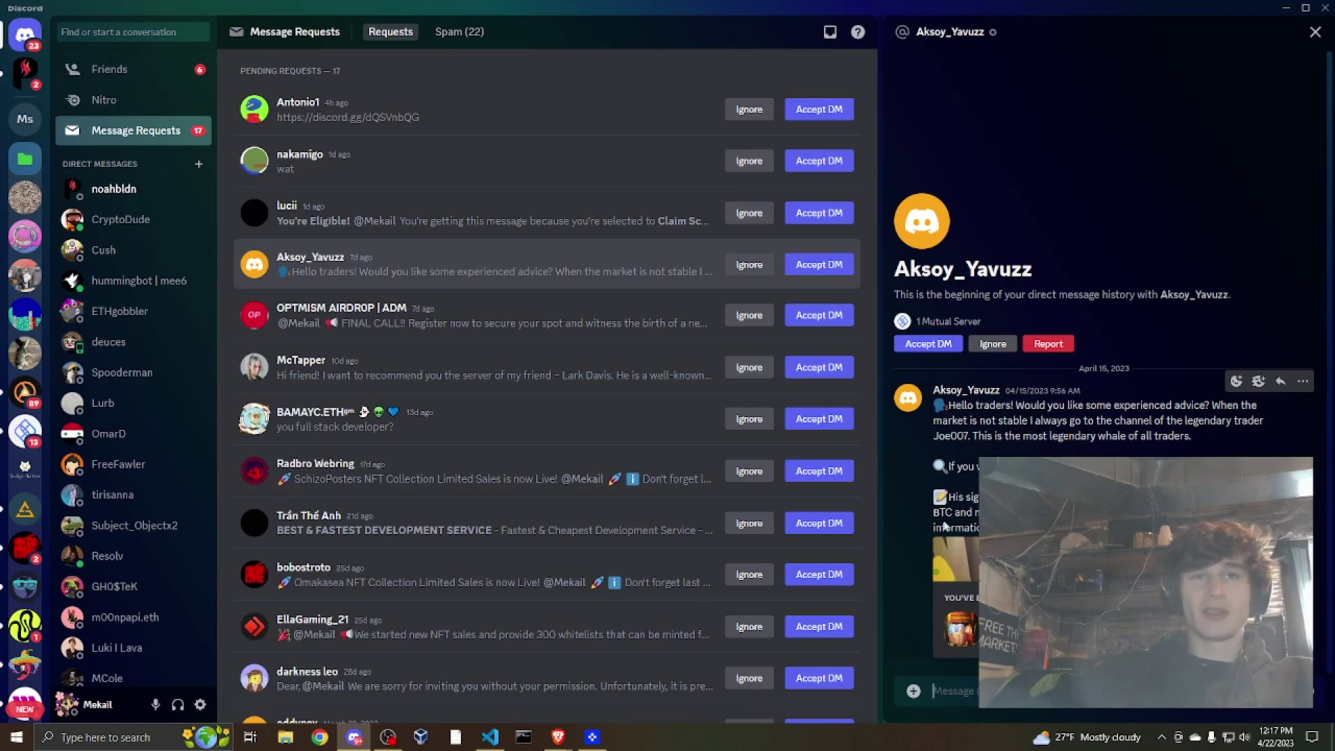
{"action": "left_click", "coordinate": [467, 334]}
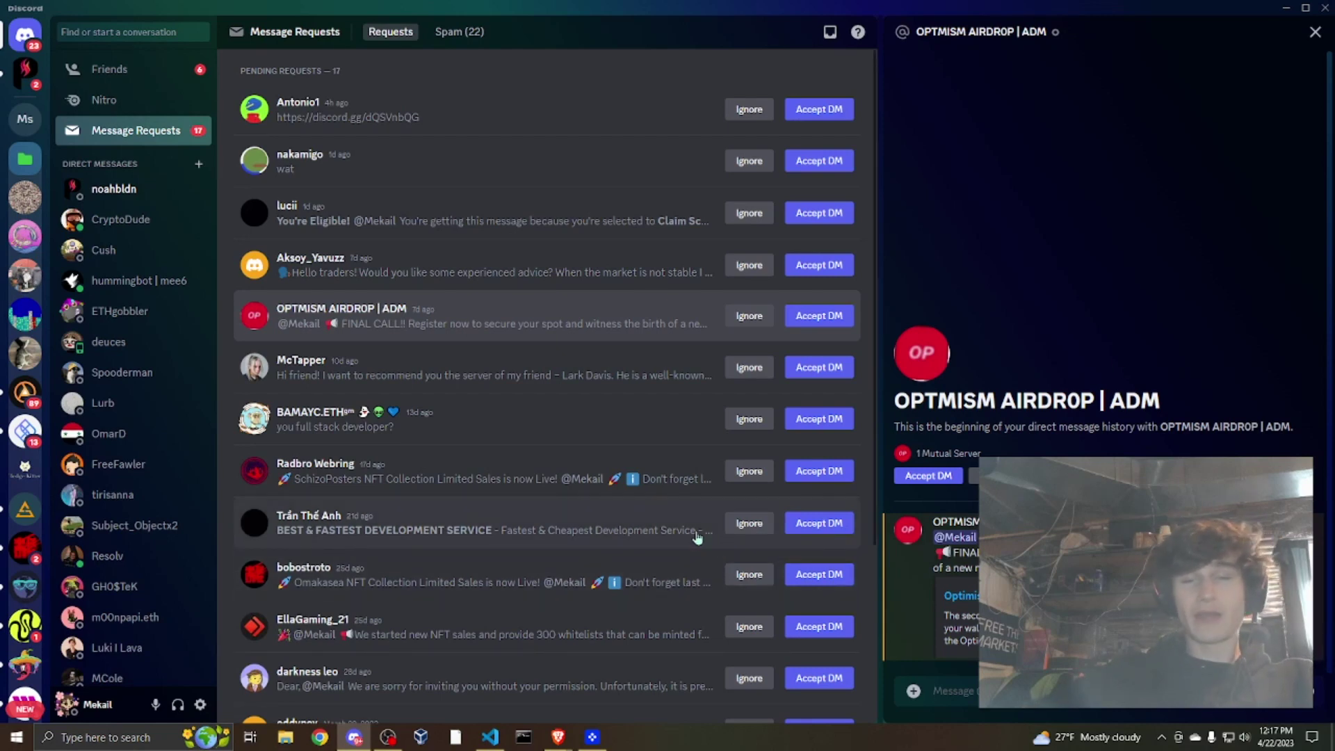
{"action": "scroll", "coordinate": [605, 529], "scroll_direction": "down", "scroll_amount": 1}
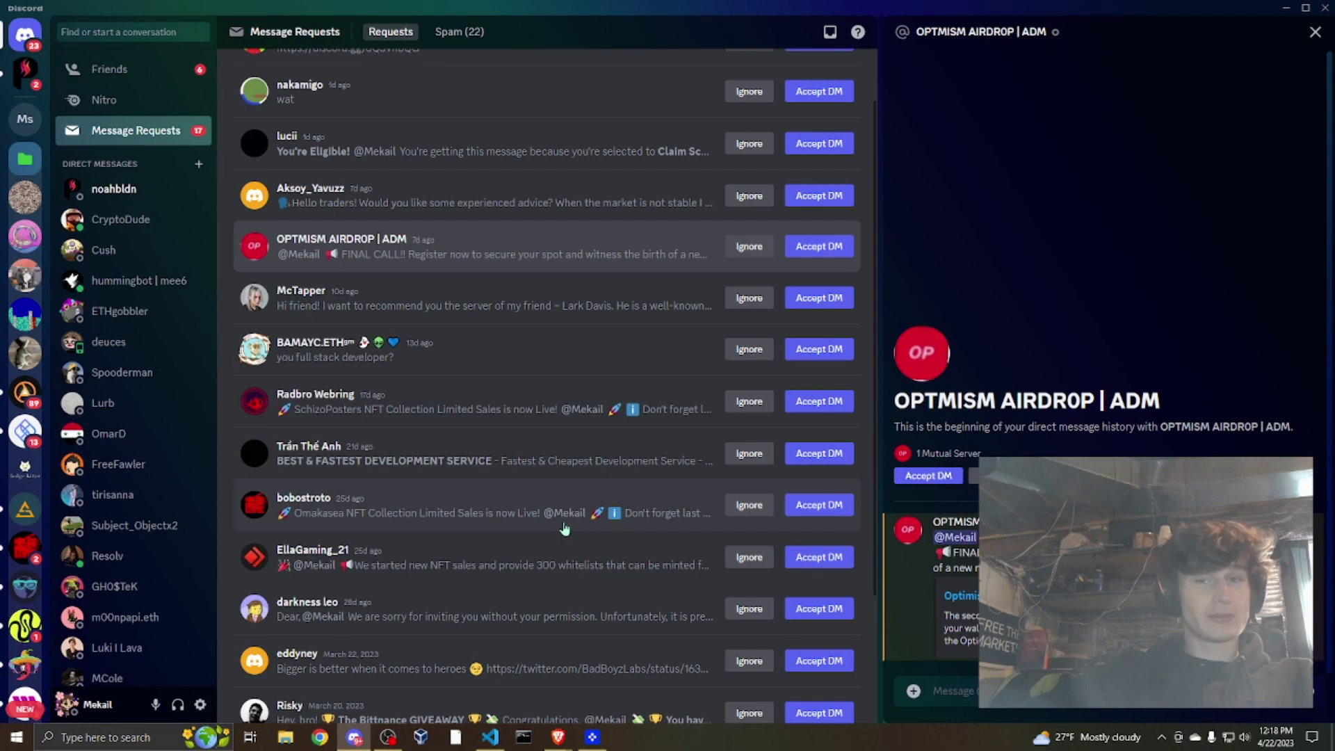
{"action": "scroll", "coordinate": [564, 528], "scroll_direction": "down", "scroll_amount": 3}
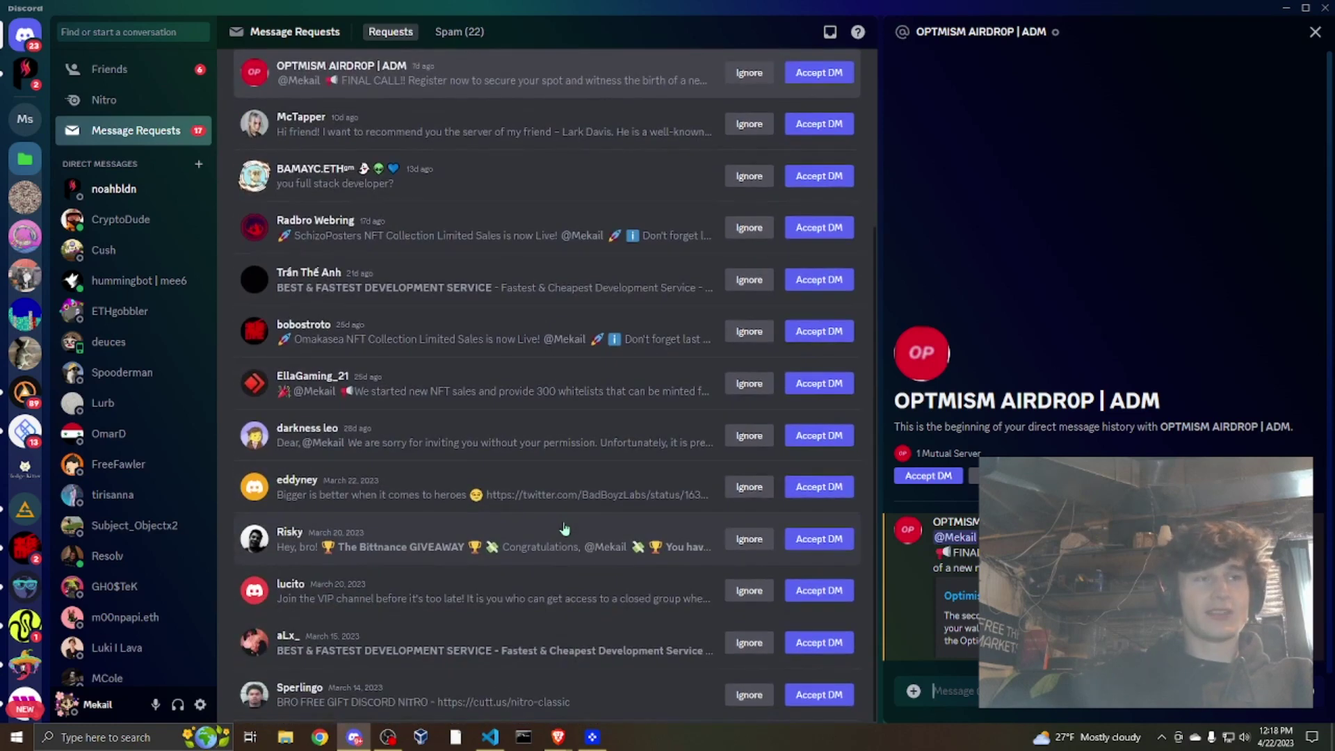
{"action": "scroll", "coordinate": [565, 528], "scroll_direction": "up", "scroll_amount": 4}
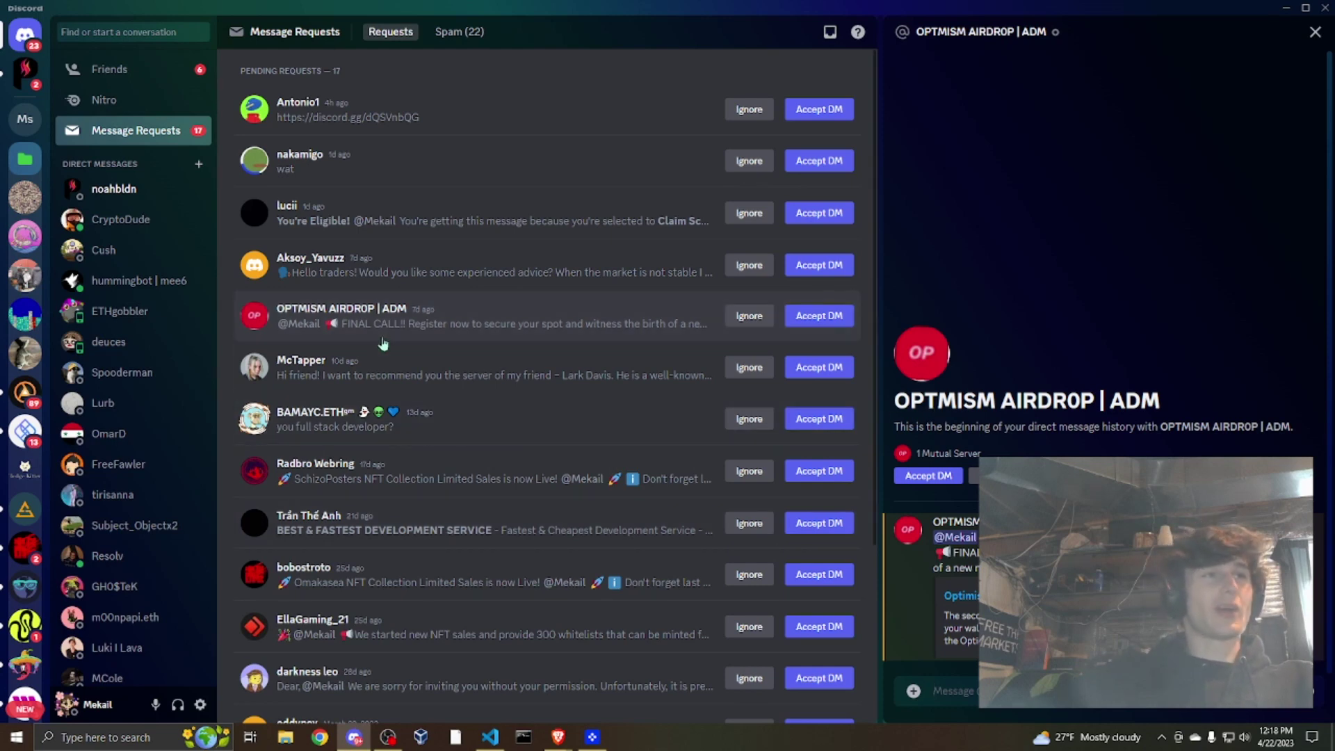
{"action": "scroll", "coordinate": [413, 335], "scroll_direction": "down", "scroll_amount": 3}
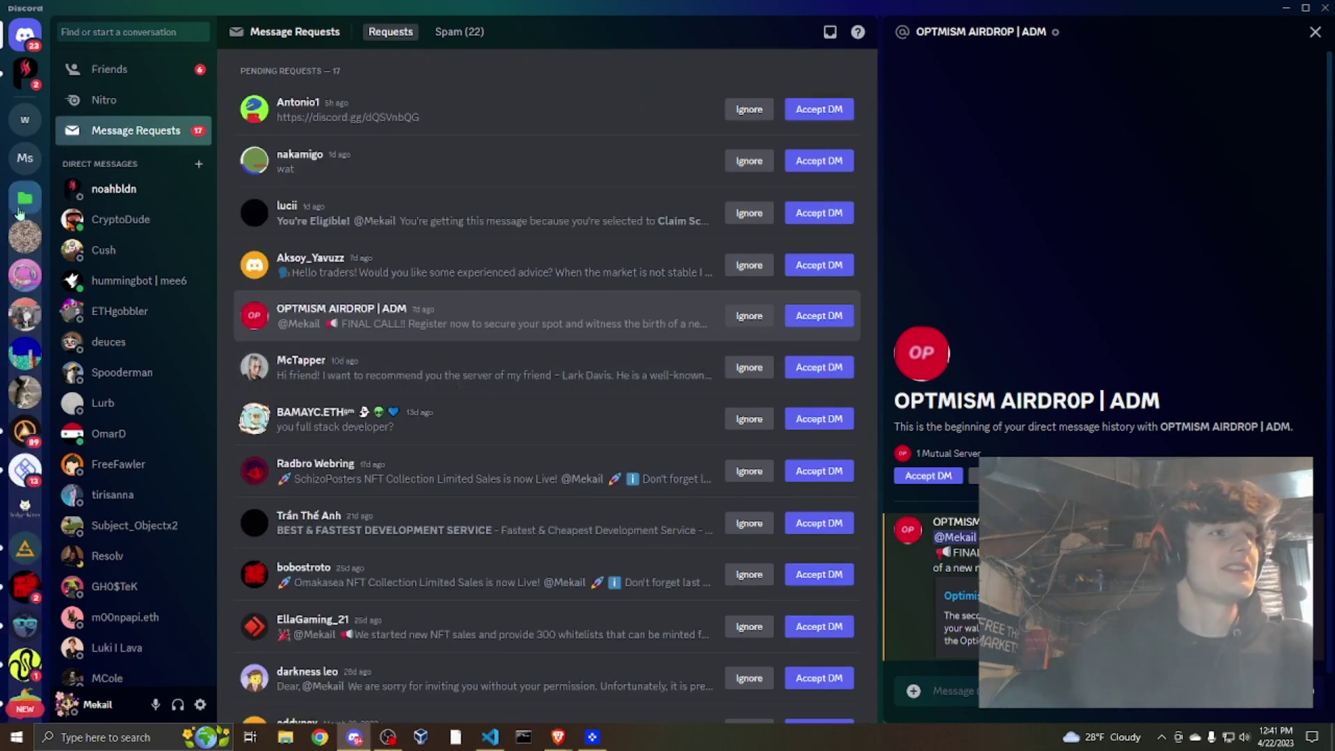
Open the Ninit server and look through its Browse Channels list, including the Commons category.
{"action": "left_click", "coordinate": [26, 240]}
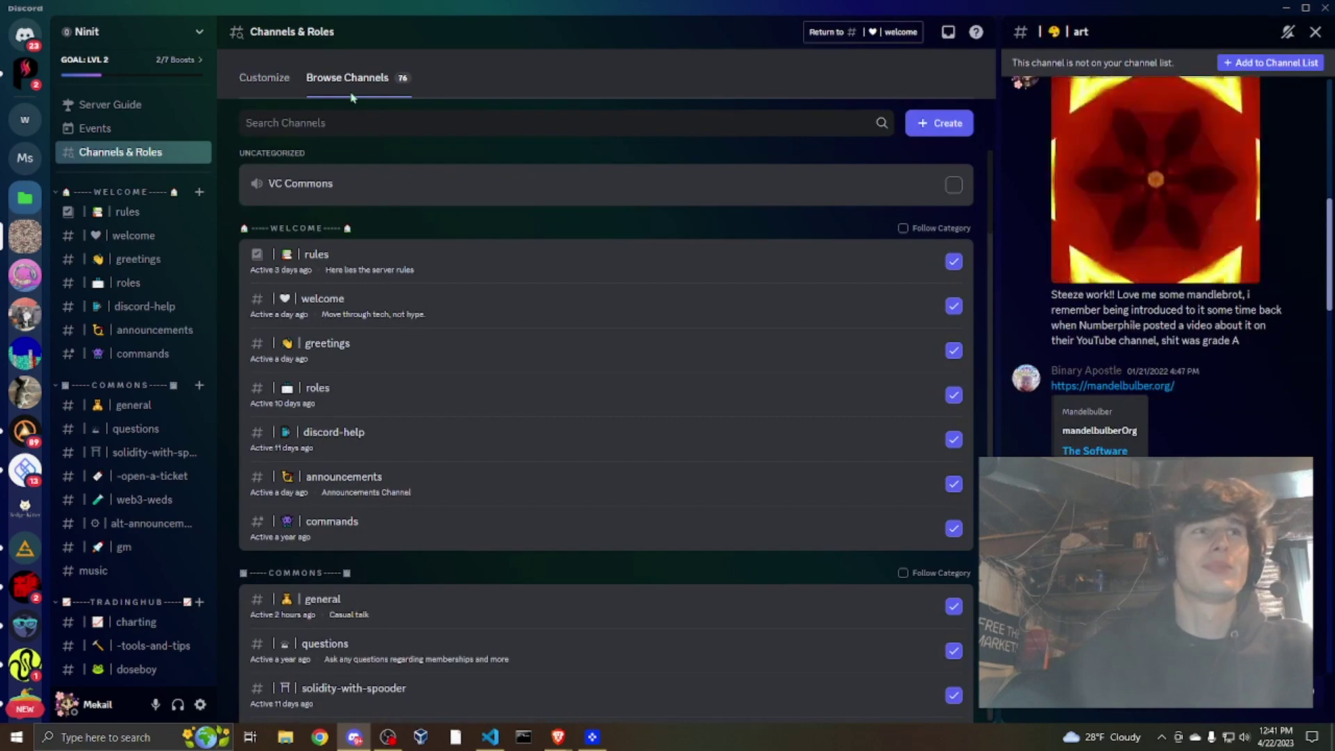
{"action": "scroll", "coordinate": [953, 421], "scroll_direction": "down", "scroll_amount": 4}
{"action": "scroll", "coordinate": [952, 421], "scroll_direction": "down", "scroll_amount": 3}
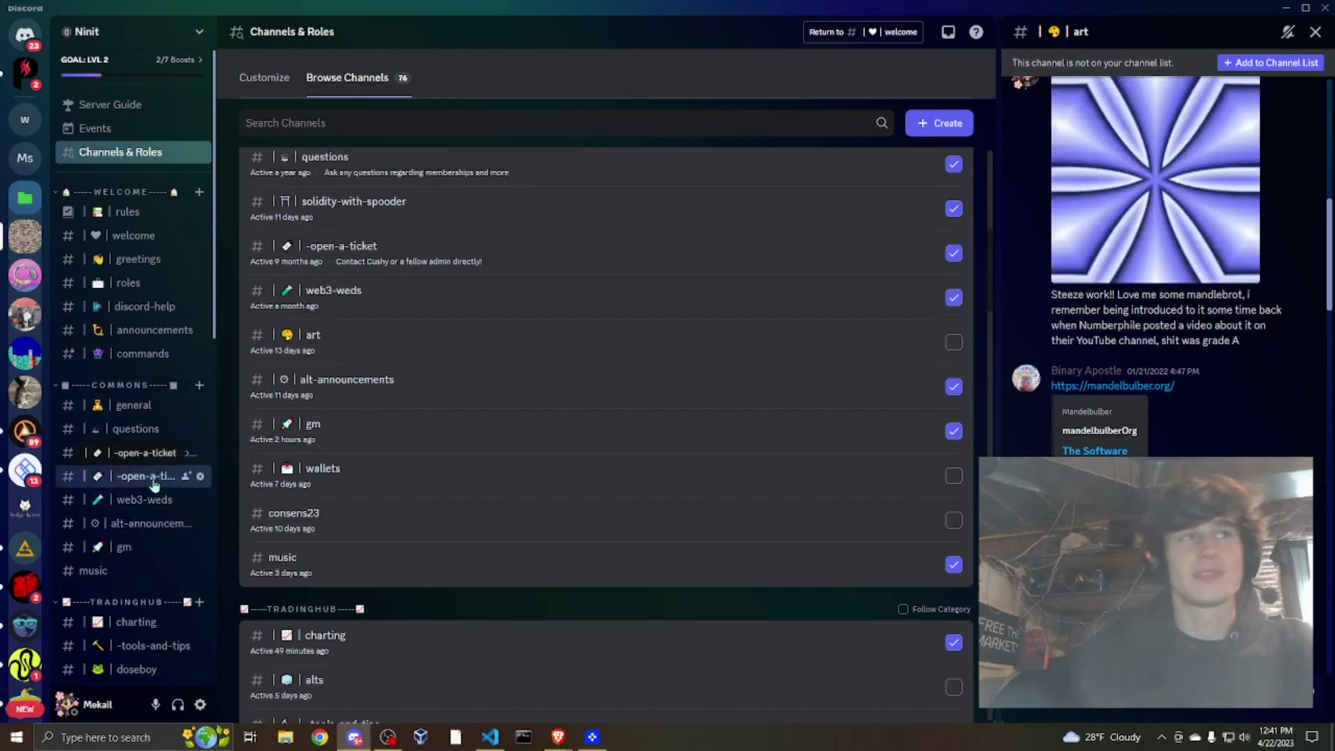
{"action": "left_click", "coordinate": [953, 342]}
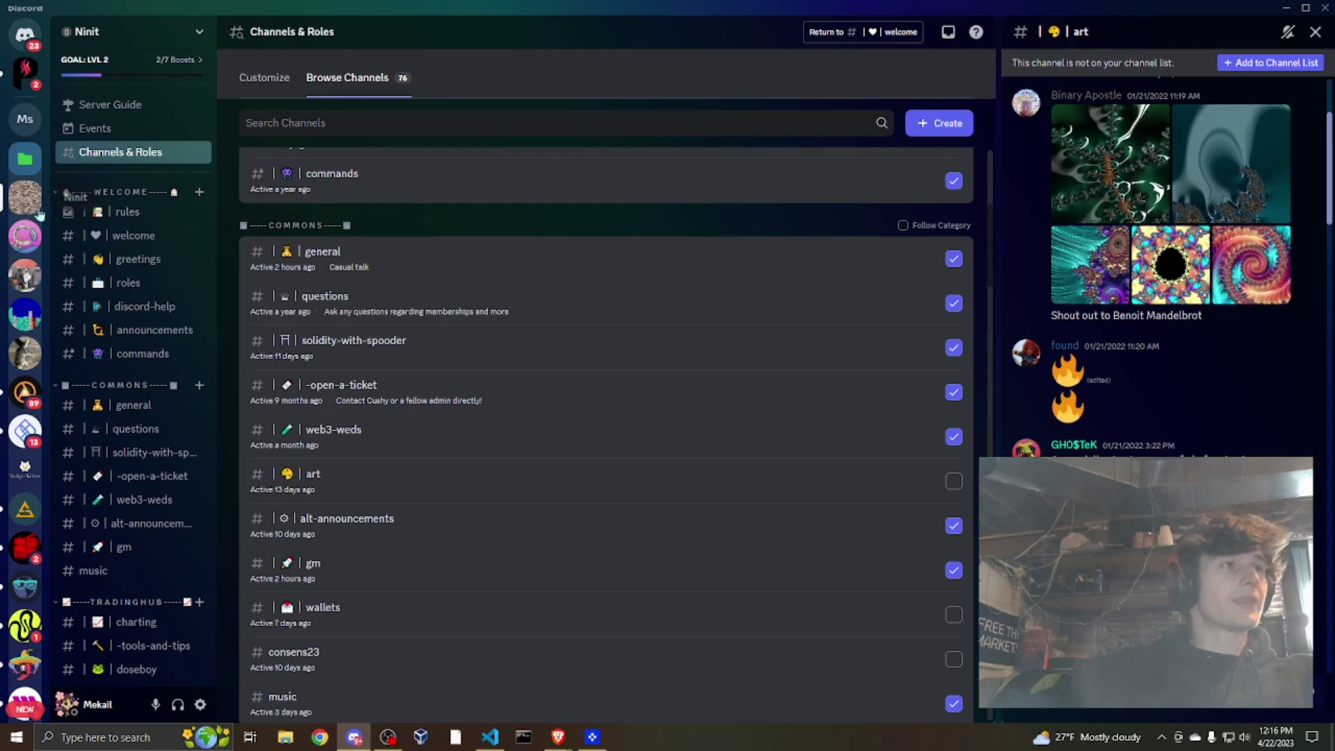
Turn off direct messages from other members in the LearnWeb3DAO server's privacy settings.
{"action": "left_click", "coordinate": [26, 438]}
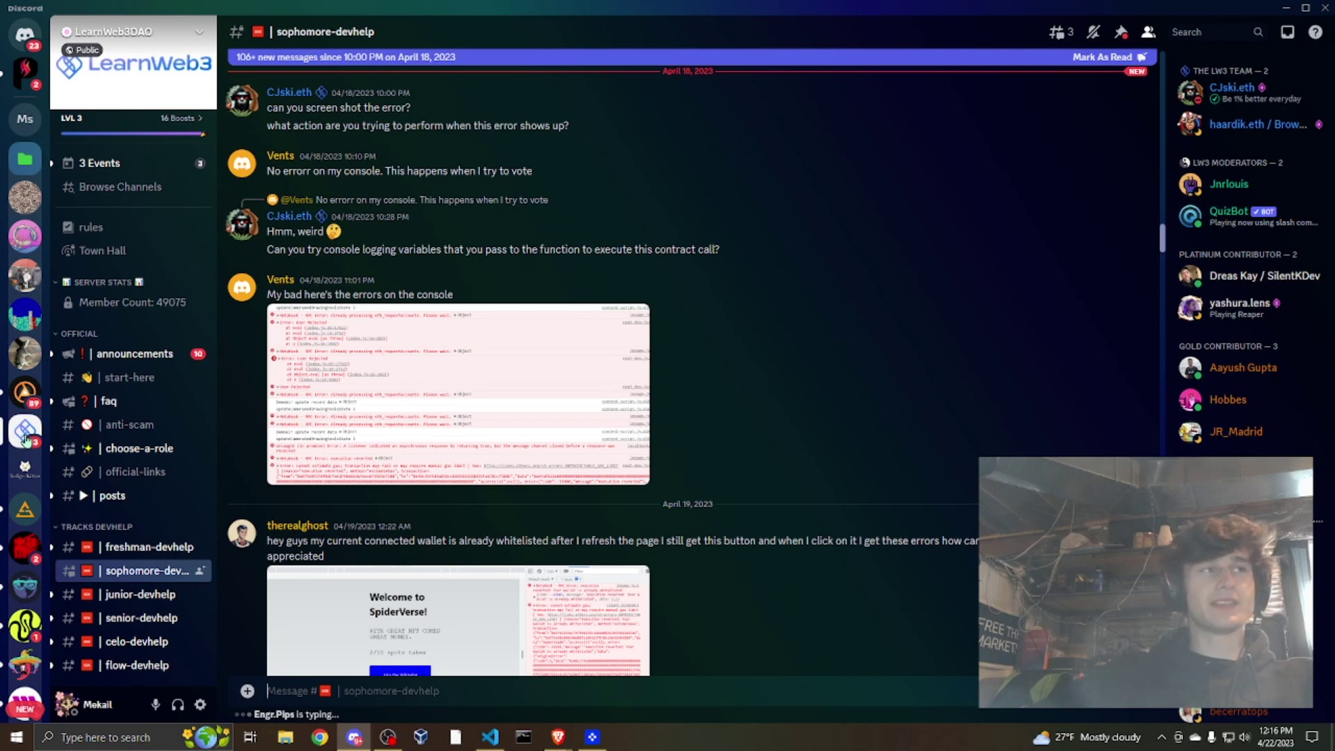
{"action": "right_click", "coordinate": [27, 439]}
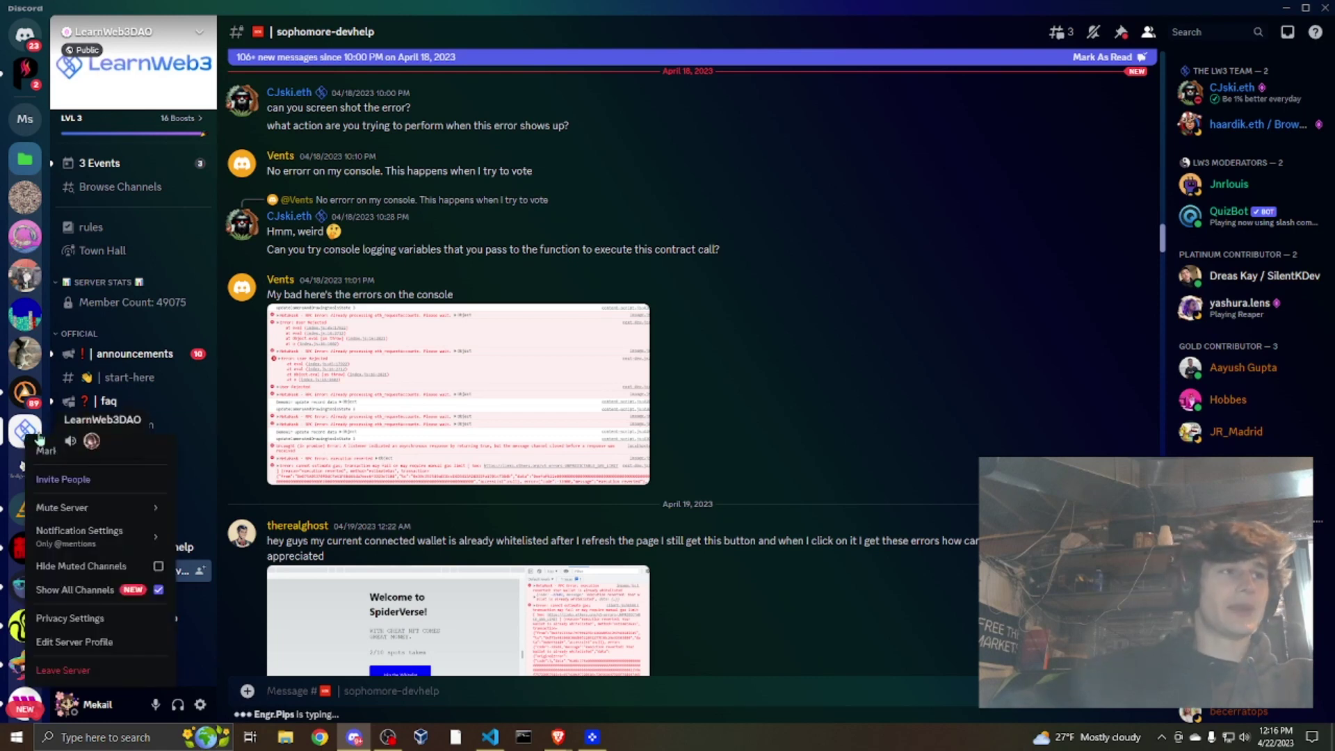
{"action": "mouse_move", "coordinate": [101, 508]}
{"action": "mouse_move", "coordinate": [136, 546]}
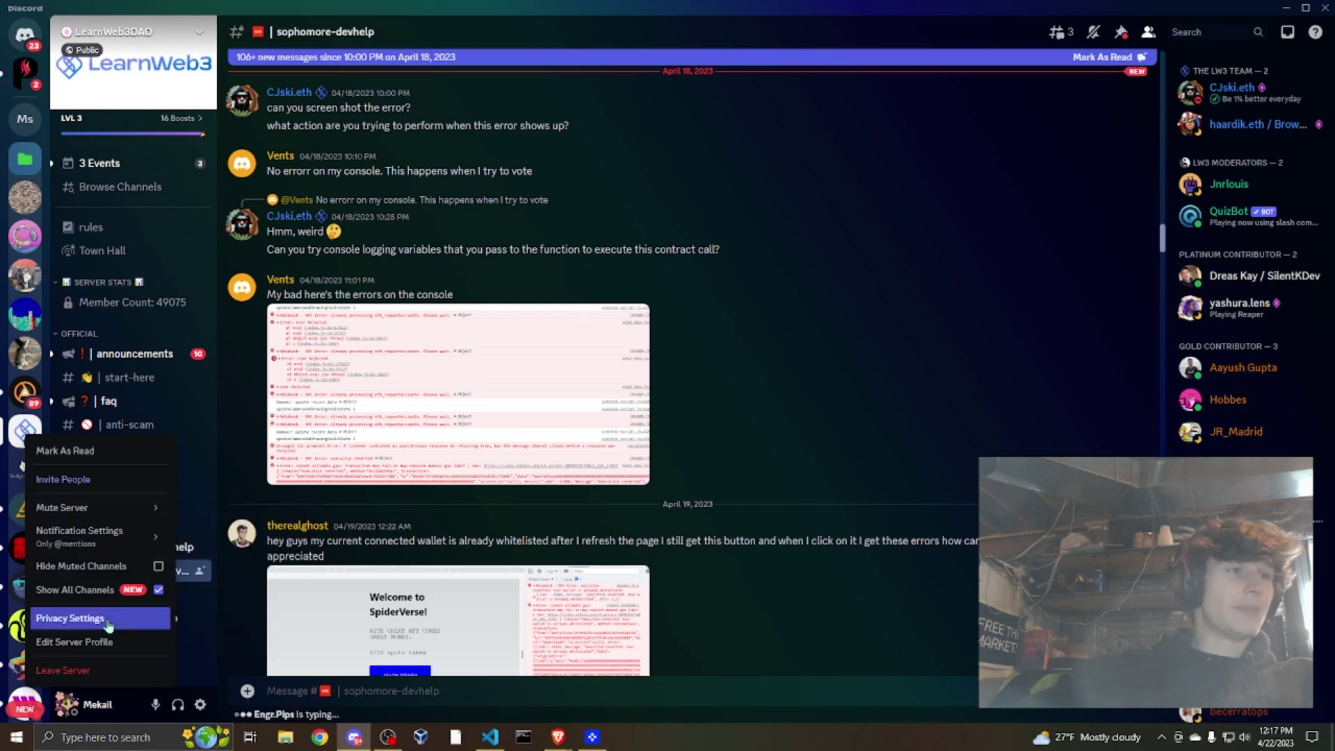
{"action": "left_click", "coordinate": [136, 621]}
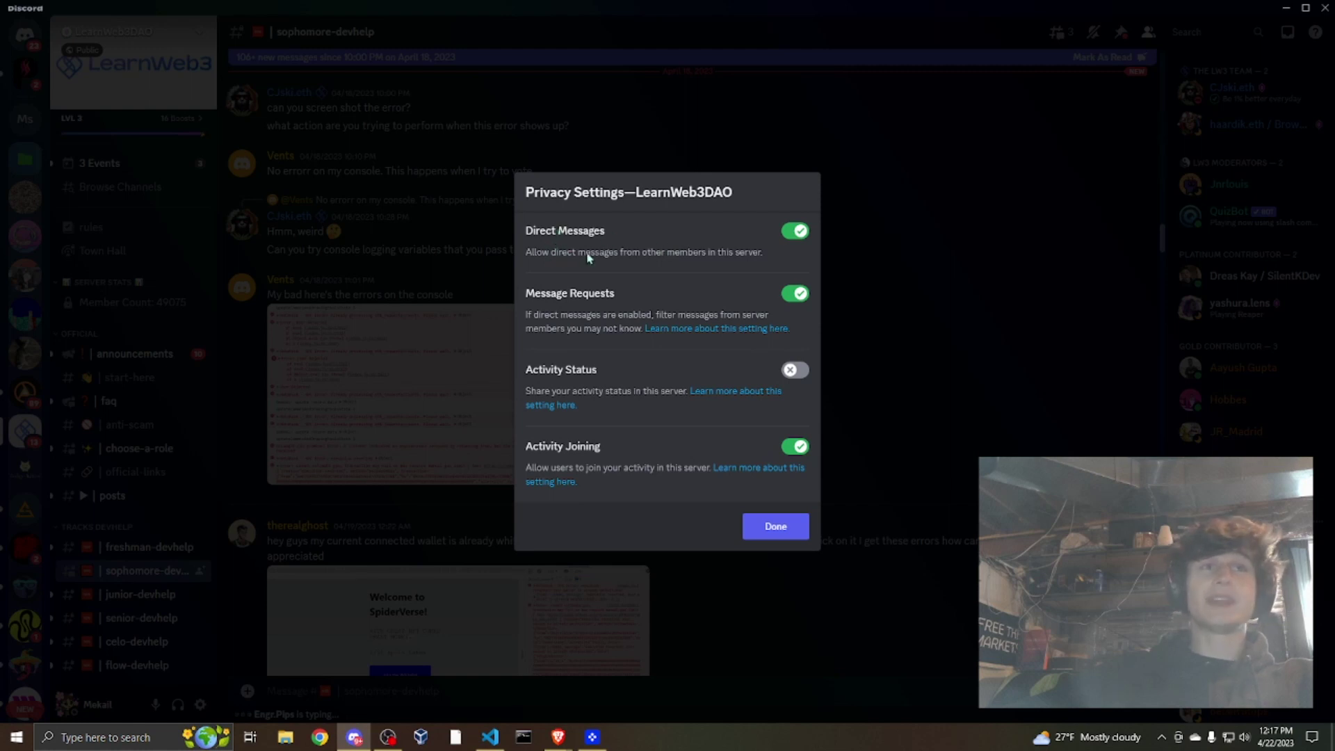
{"action": "left_click", "coordinate": [798, 234]}
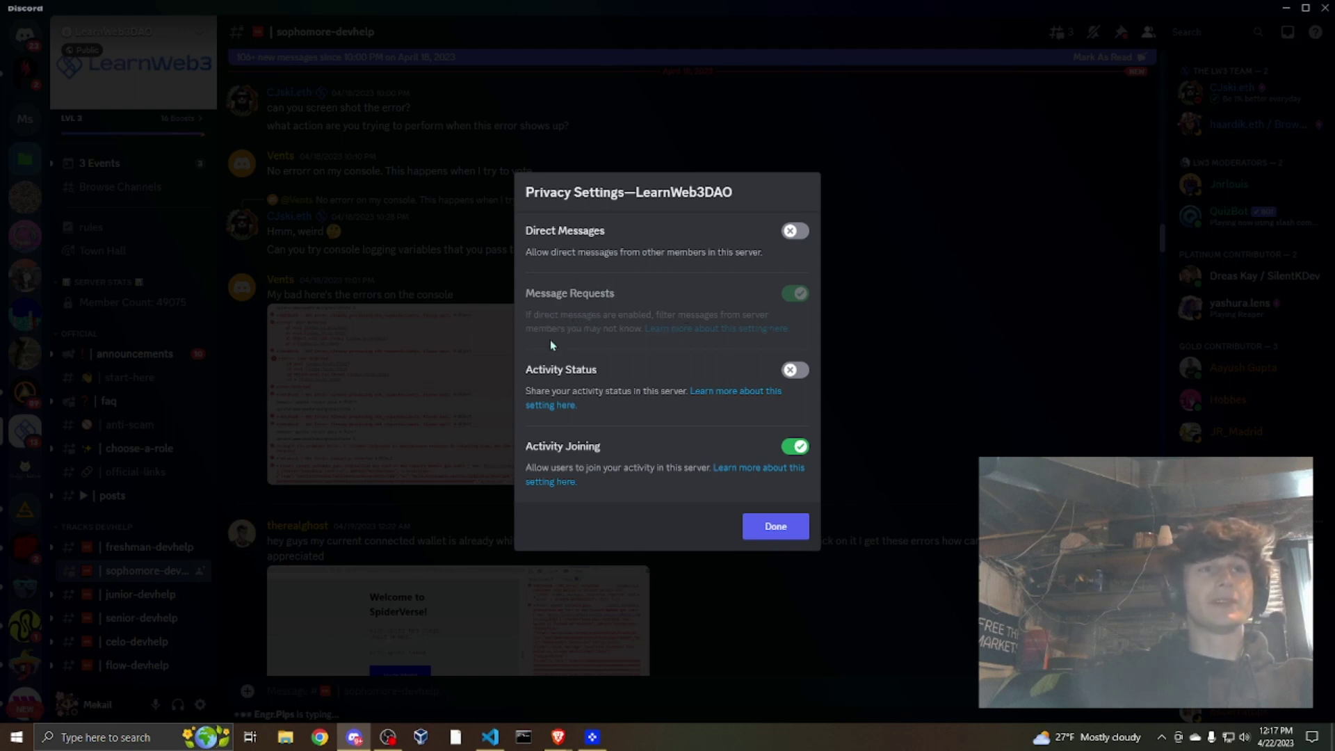
Turn direct messages from other members back on in the LearnWeb3DAO privacy settings, finish the dialog, and go to the home view.
{"action": "left_click", "coordinate": [795, 231]}
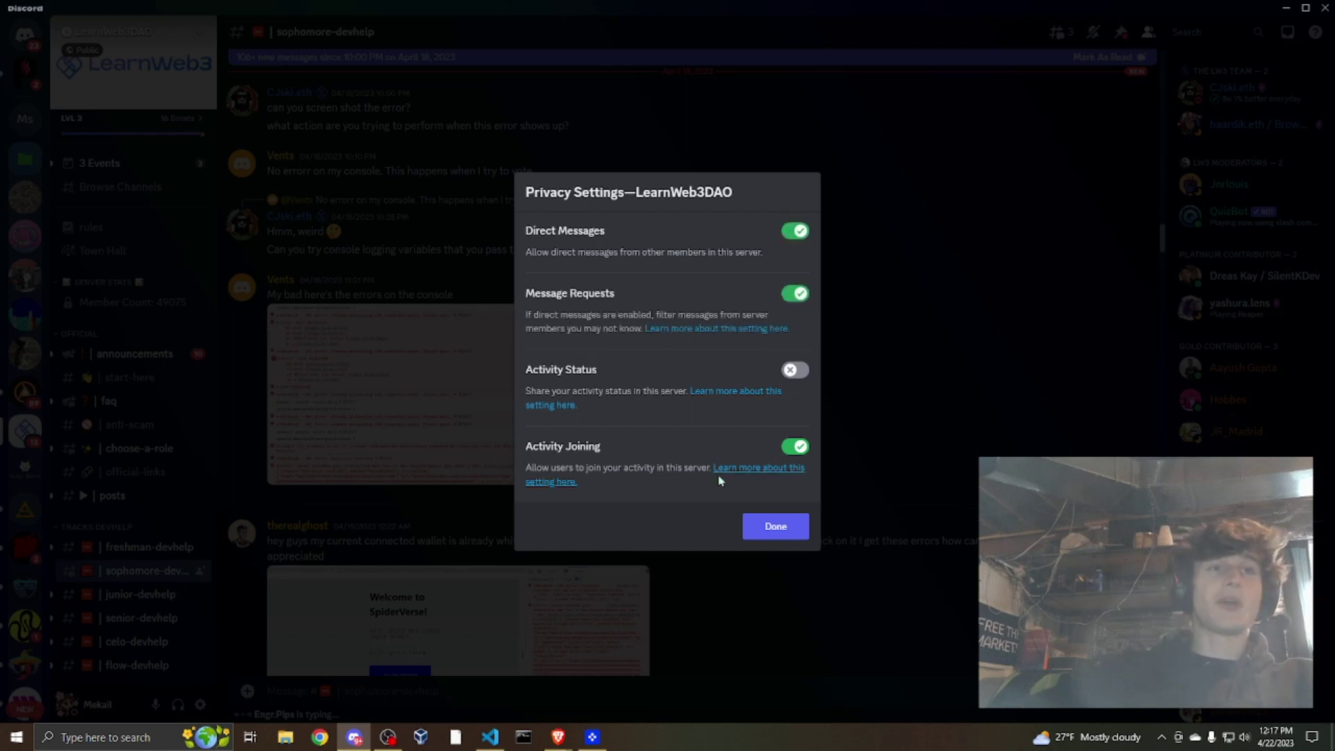
{"action": "left_click", "coordinate": [775, 527]}
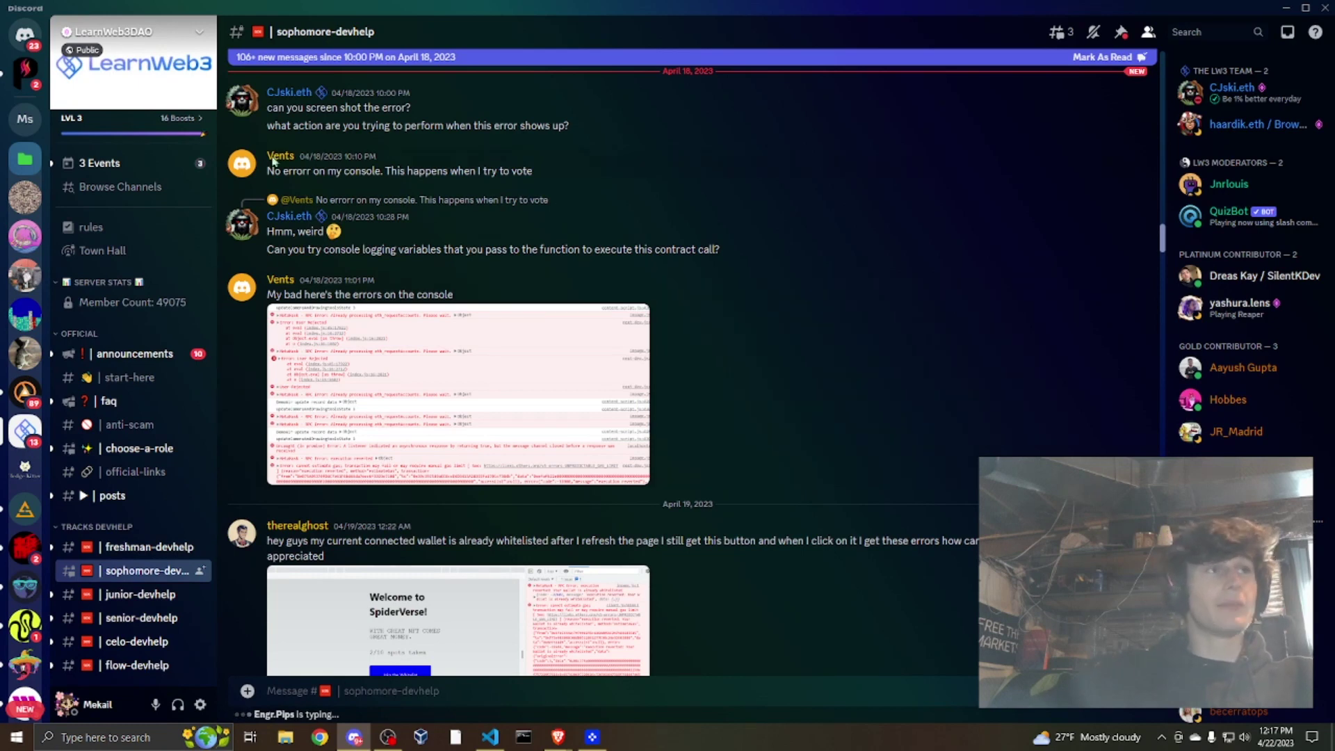
{"action": "left_click", "coordinate": [23, 38]}
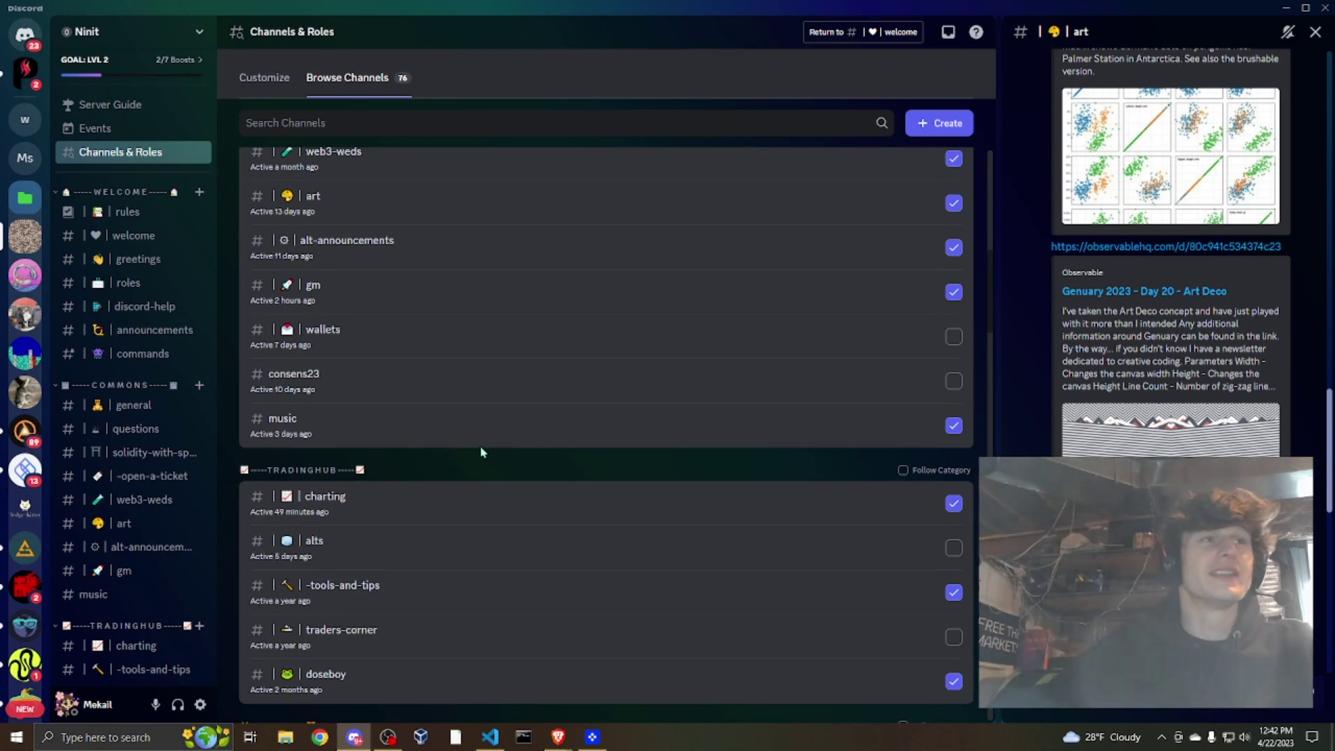
Open the Ninit server's roles channel and toggle the Trader role reaction on the Self-assignable roles message twice.
{"action": "left_click", "coordinate": [153, 289]}
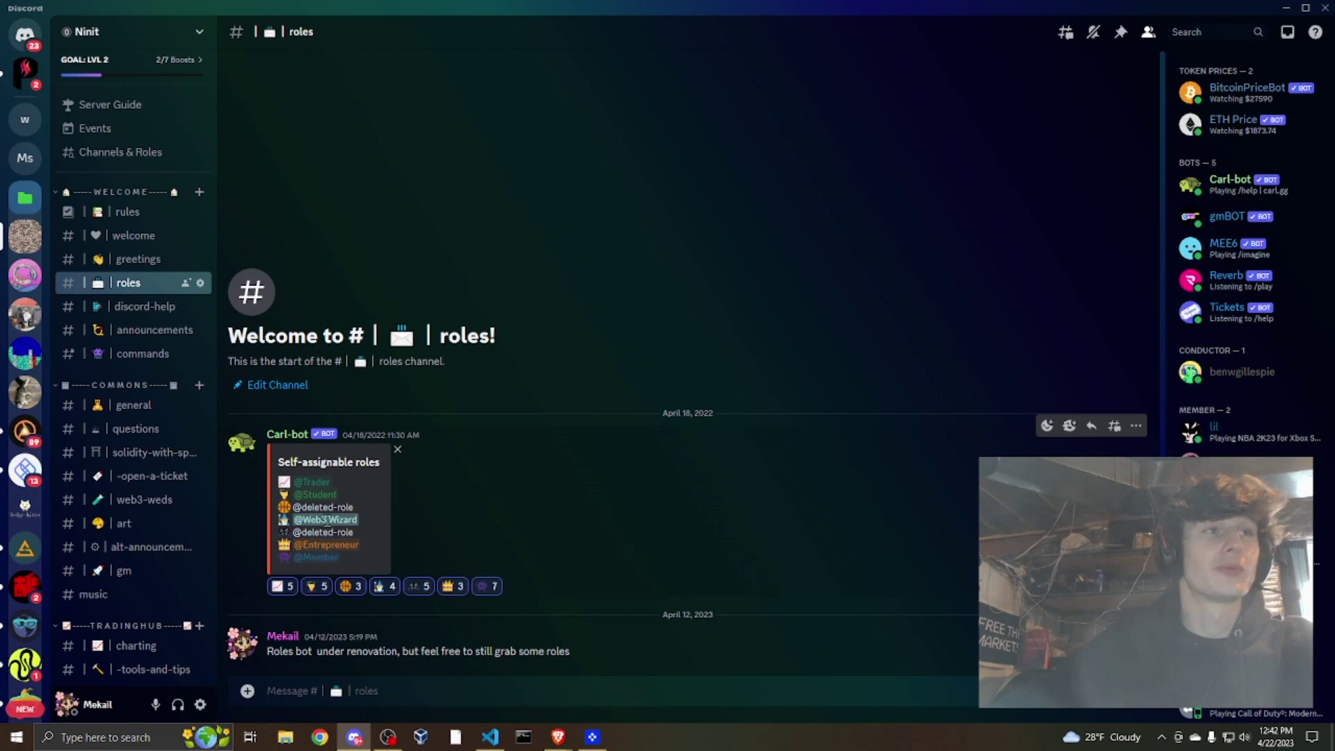
{"action": "left_click", "coordinate": [281, 587]}
{"action": "left_click", "coordinate": [283, 588]}
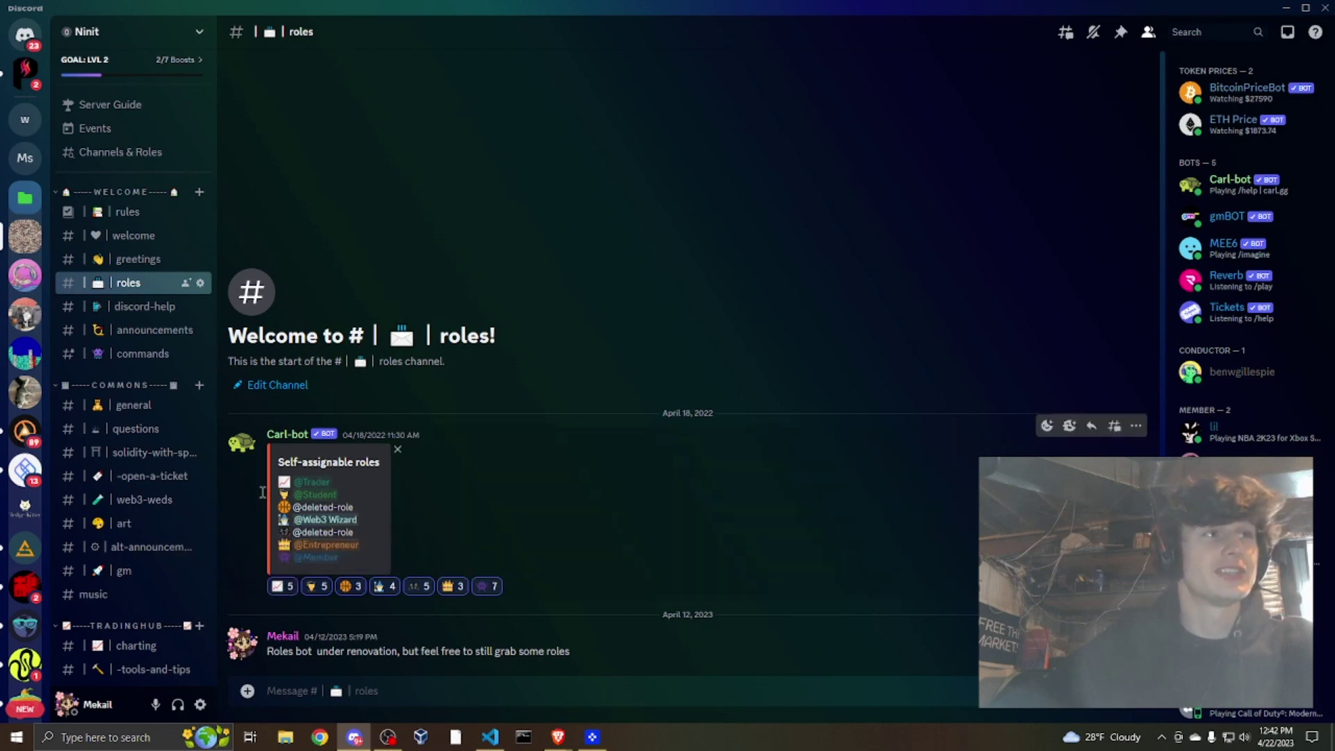
Look at the -tools-and-tips channel in the TradingHub category, and read through the doseboy channel's bot posts and scripts.
{"action": "scroll", "coordinate": [128, 511], "scroll_direction": "down", "scroll_amount": 4}
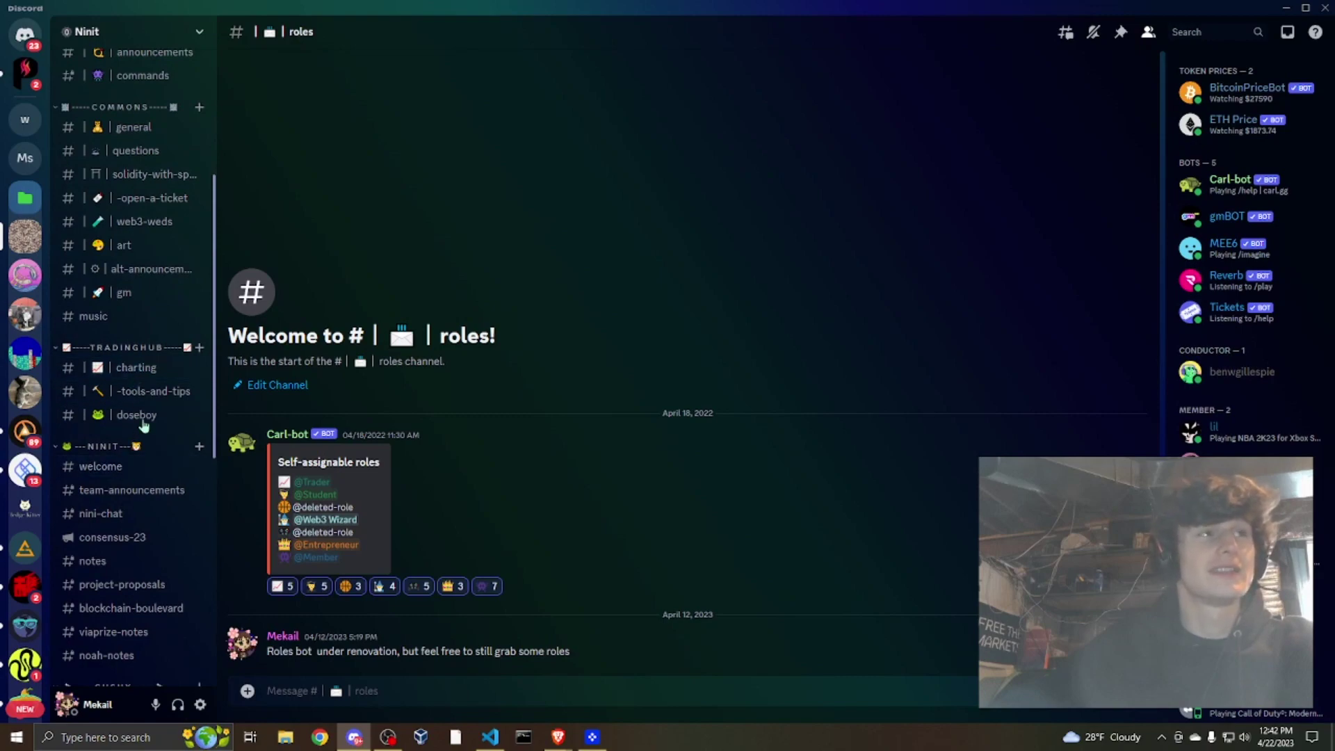
{"action": "left_click", "coordinate": [144, 390]}
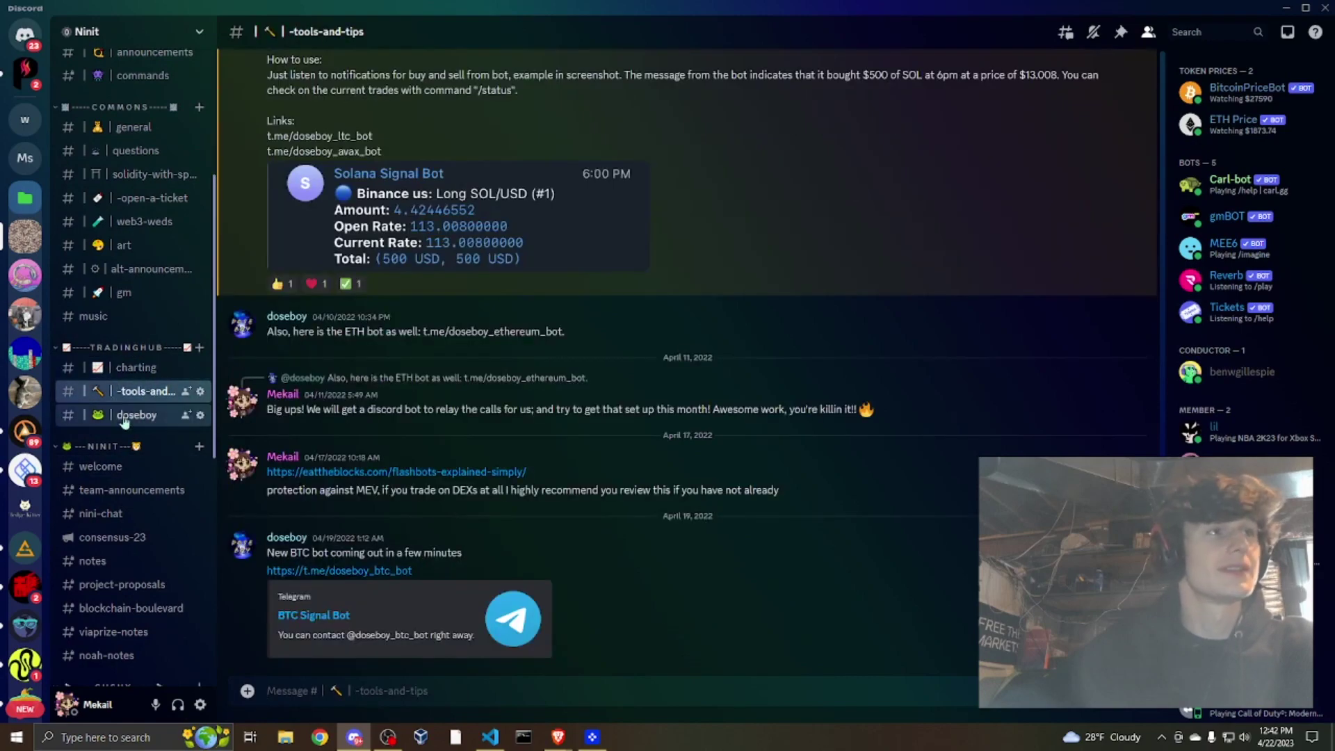
{"action": "left_click", "coordinate": [127, 416]}
{"action": "scroll", "coordinate": [360, 402], "scroll_direction": "down", "scroll_amount": 15}
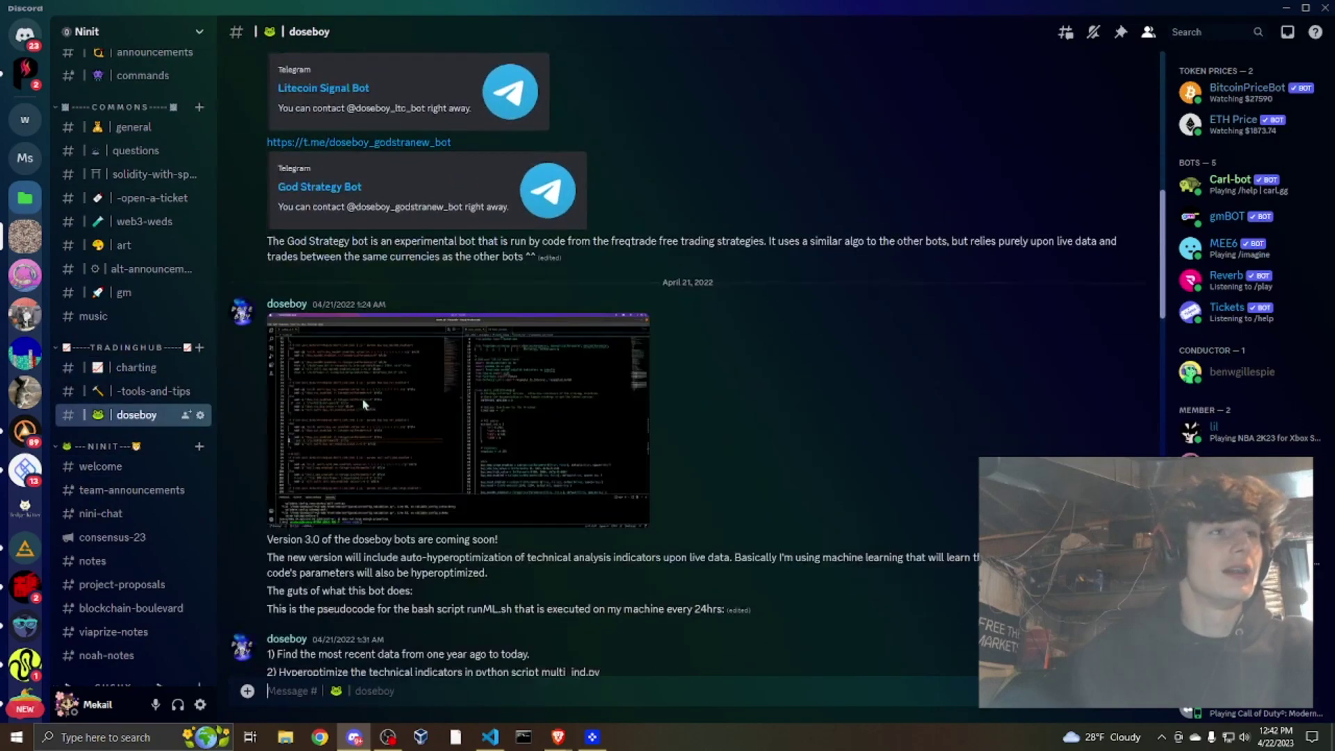
{"action": "scroll", "coordinate": [343, 406], "scroll_direction": "down", "scroll_amount": 12}
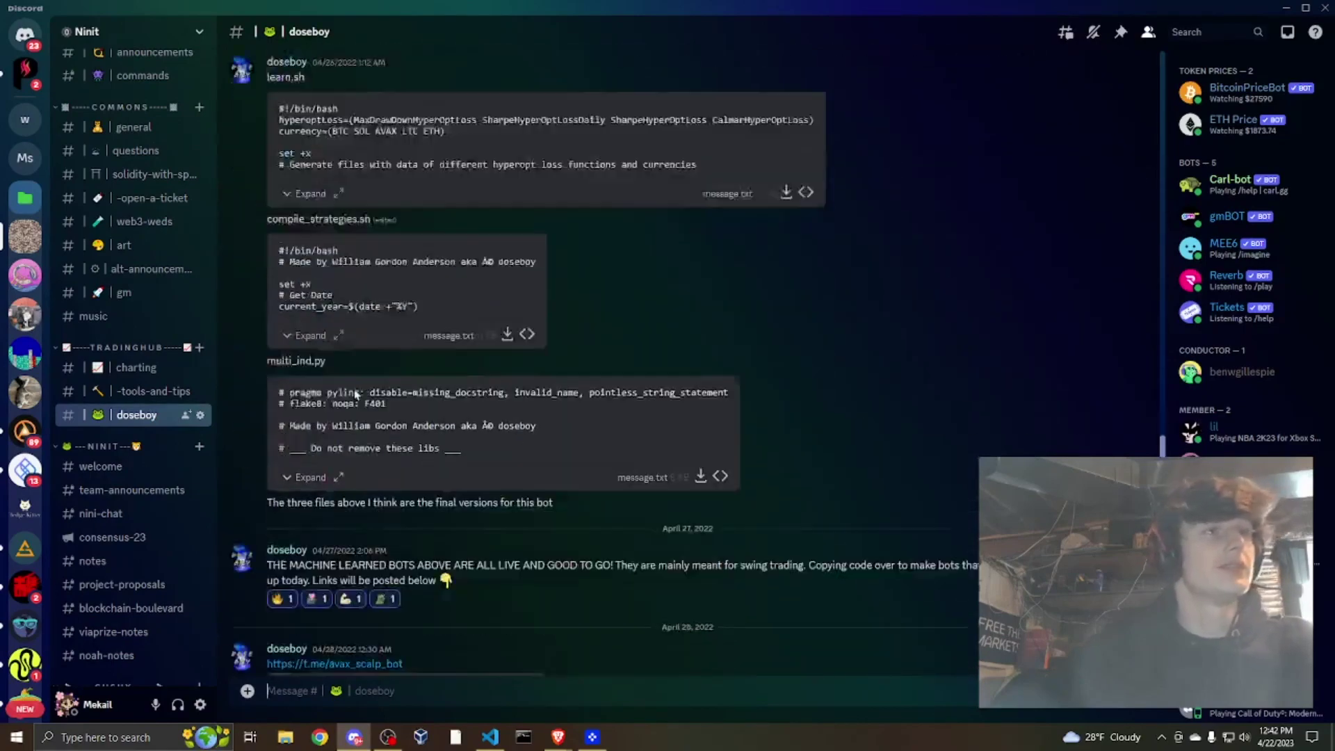
{"action": "scroll", "coordinate": [356, 393], "scroll_direction": "up", "scroll_amount": 12}
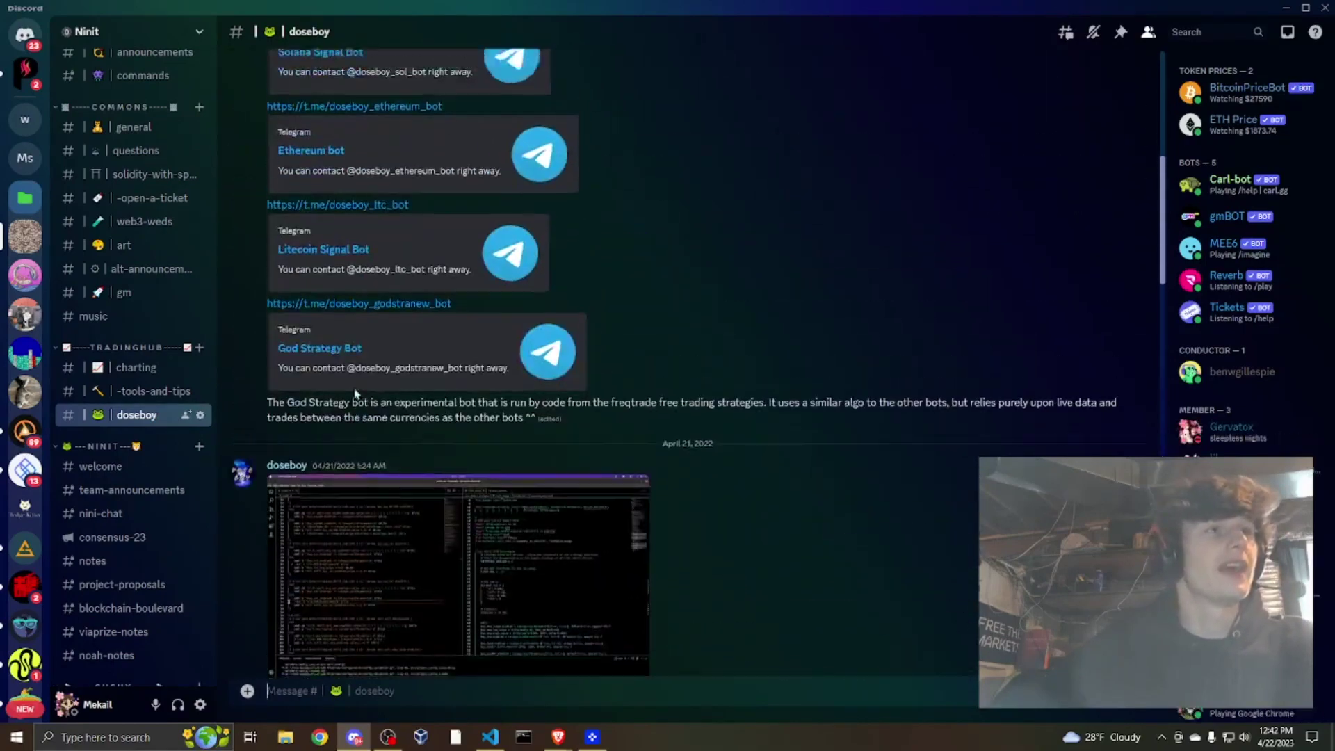
{"action": "scroll", "coordinate": [351, 395], "scroll_direction": "down", "scroll_amount": 14}
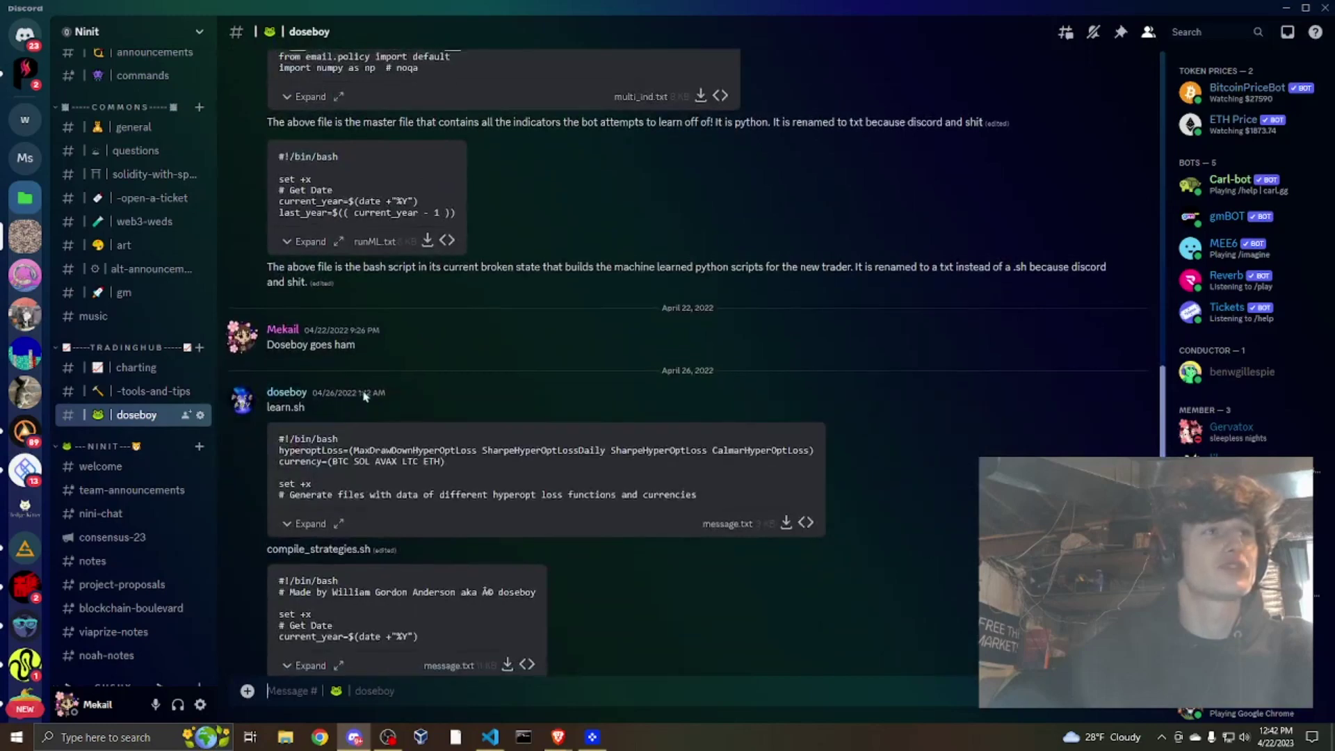
{"action": "scroll", "coordinate": [365, 395], "scroll_direction": "up", "scroll_amount": 6}
{"action": "scroll", "coordinate": [371, 399], "scroll_direction": "up", "scroll_amount": 12}
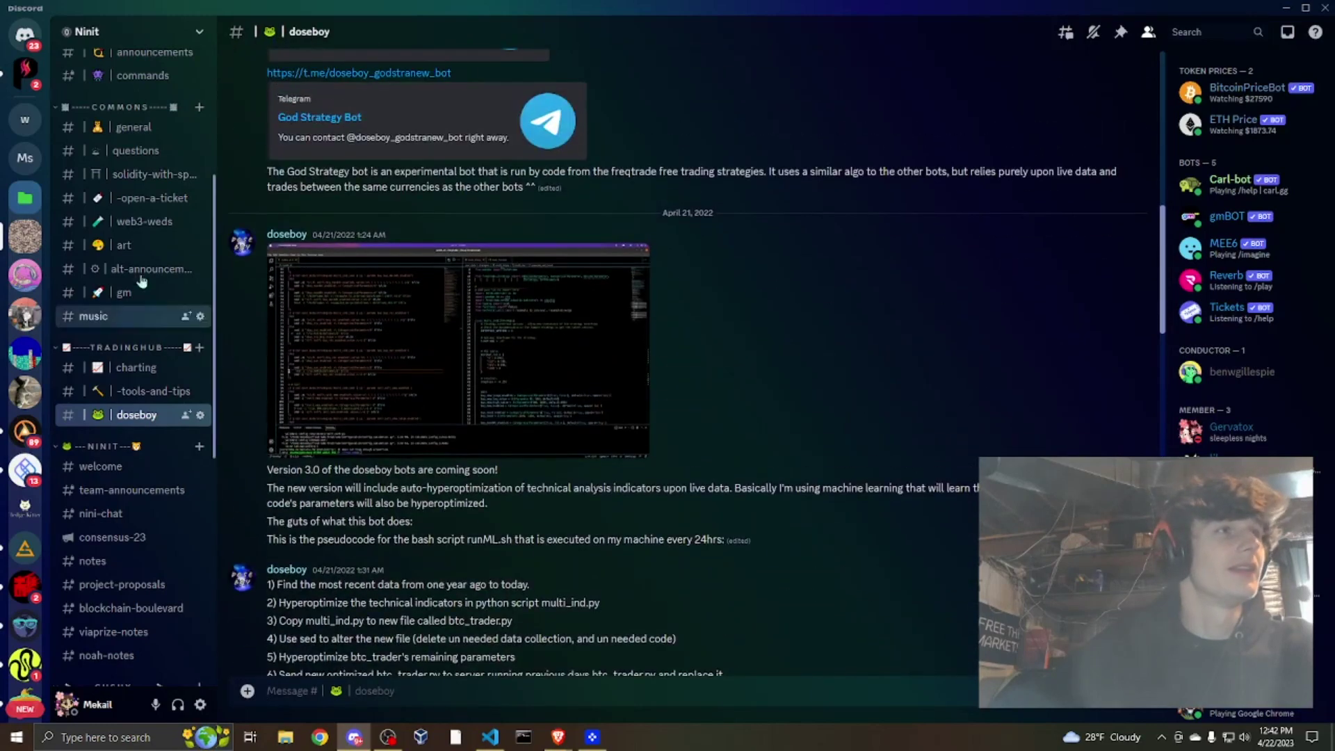
Open the solidity-with-spooder channel in the Commons category and review its earlier DeFi learning posts.
{"action": "scroll", "coordinate": [135, 286], "scroll_direction": "up", "scroll_amount": 4}
{"action": "left_click", "coordinate": [143, 314]}
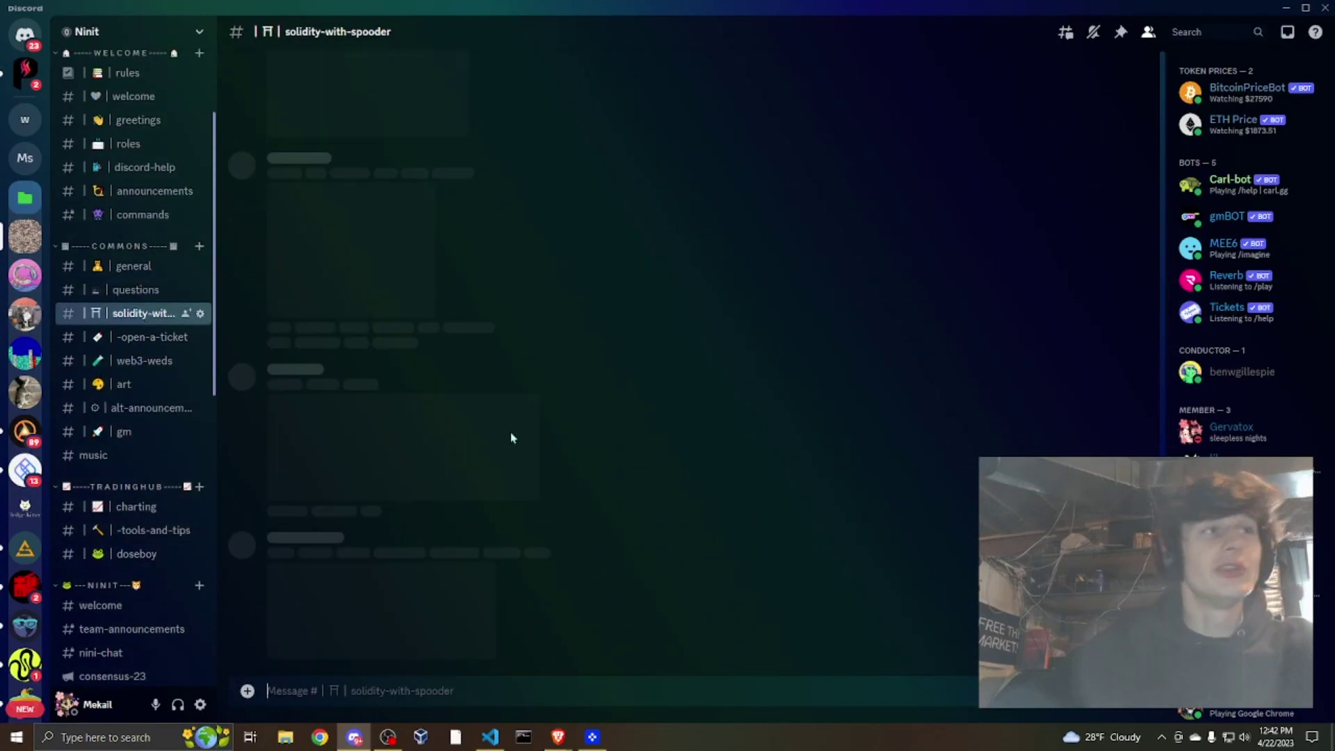
{"action": "scroll", "coordinate": [528, 445], "scroll_direction": "up", "scroll_amount": 15}
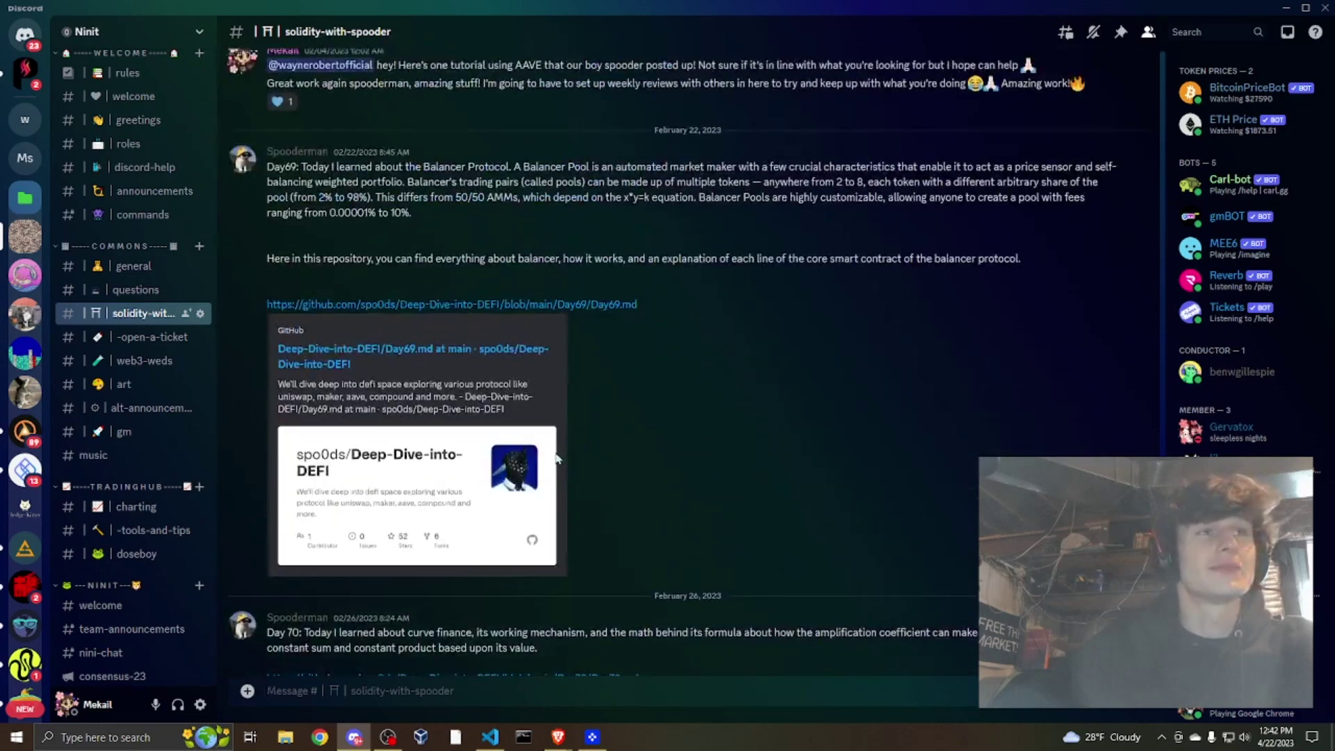
{"action": "scroll", "coordinate": [555, 452], "scroll_direction": "up", "scroll_amount": 10}
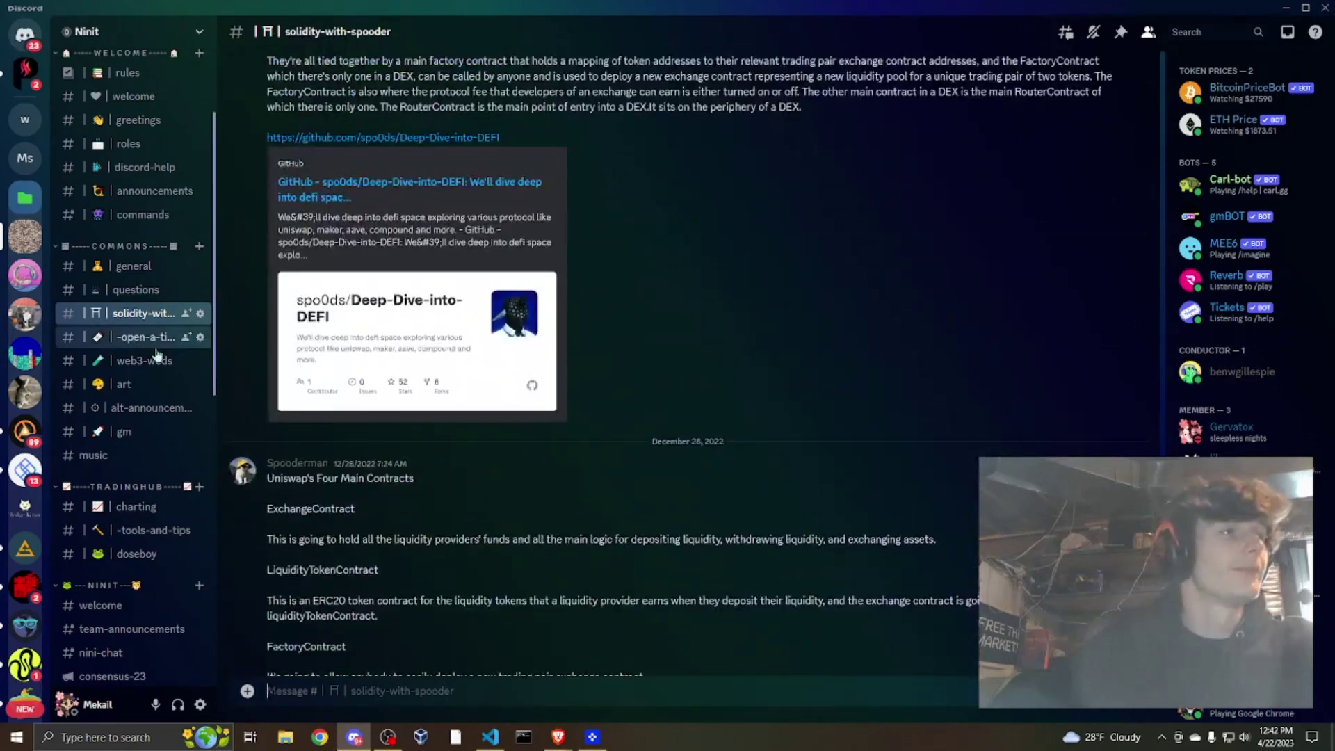
Find and open the BlueWillow AI server, and look over the generated images in its rookie-18 channel.
{"action": "scroll", "coordinate": [149, 351], "scroll_direction": "down", "scroll_amount": 3}
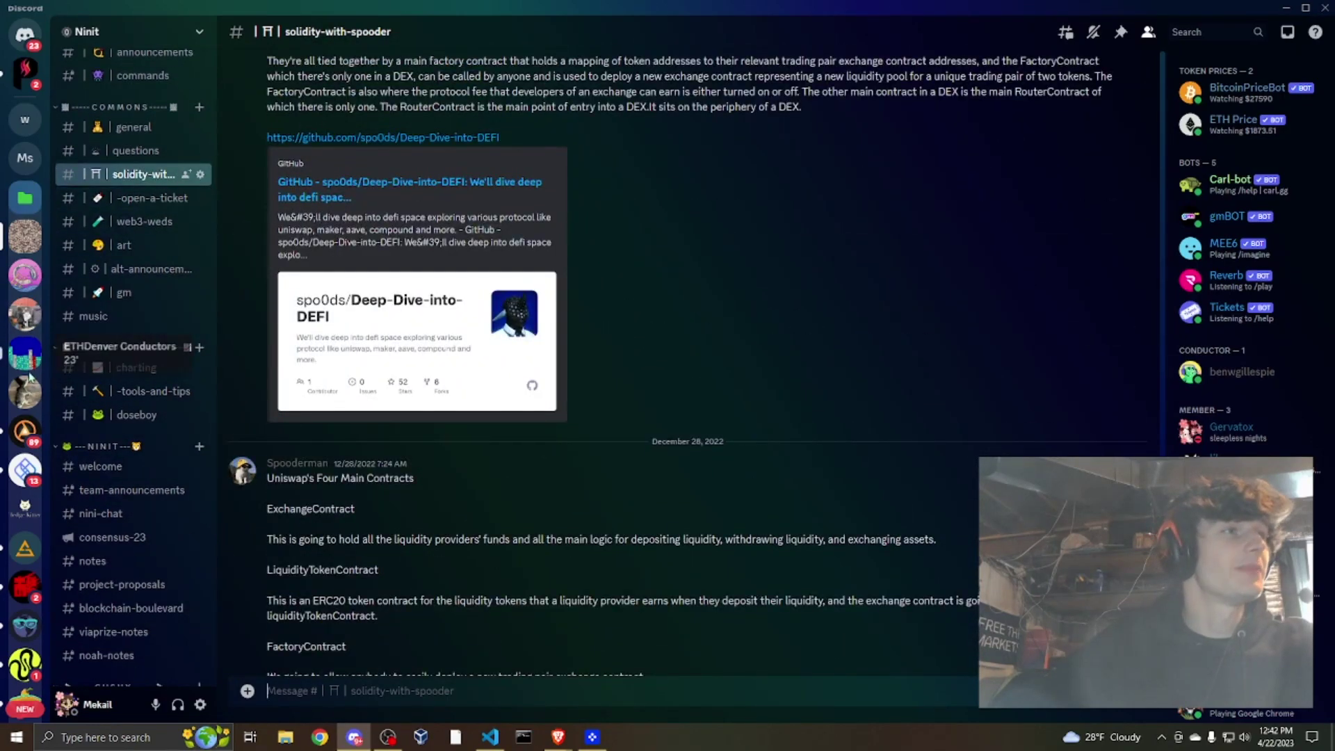
{"action": "scroll", "coordinate": [35, 550], "scroll_direction": "down", "scroll_amount": 5}
{"action": "scroll", "coordinate": [28, 612], "scroll_direction": "down", "scroll_amount": 5}
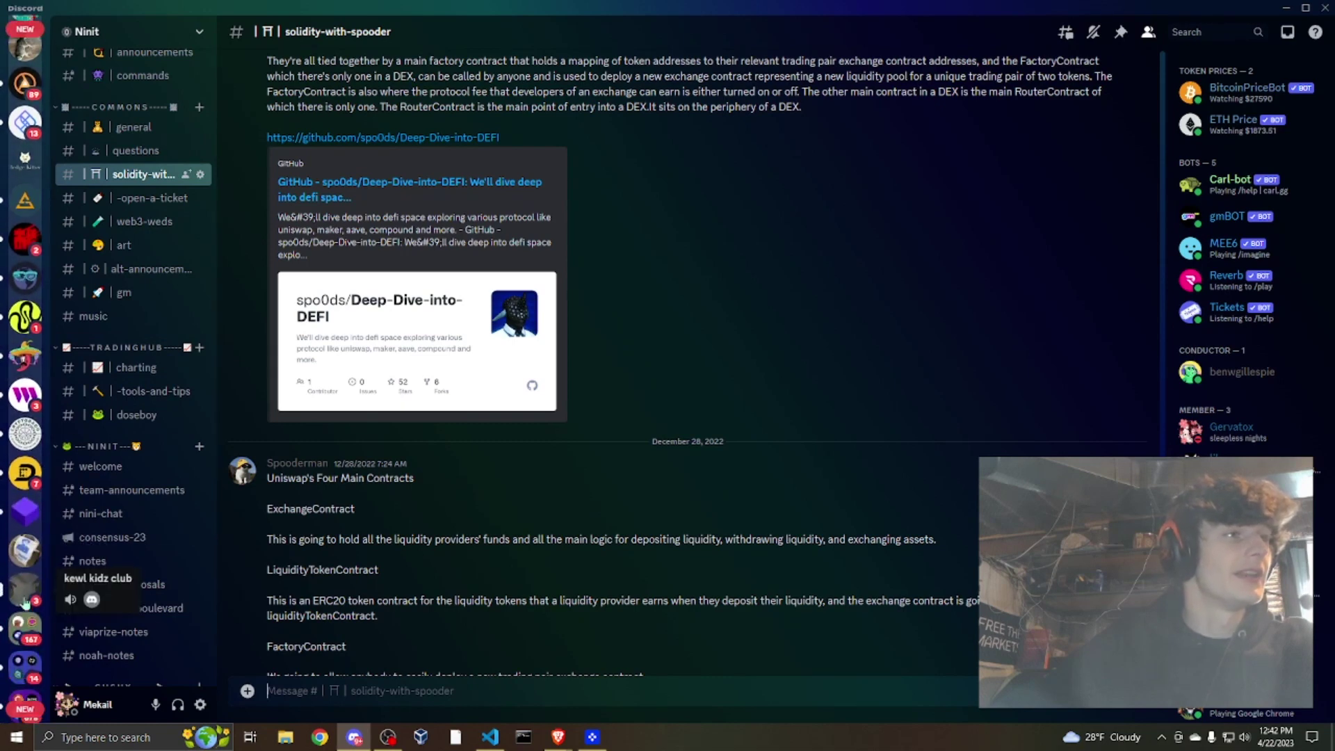
{"action": "scroll", "coordinate": [29, 626], "scroll_direction": "down", "scroll_amount": 5}
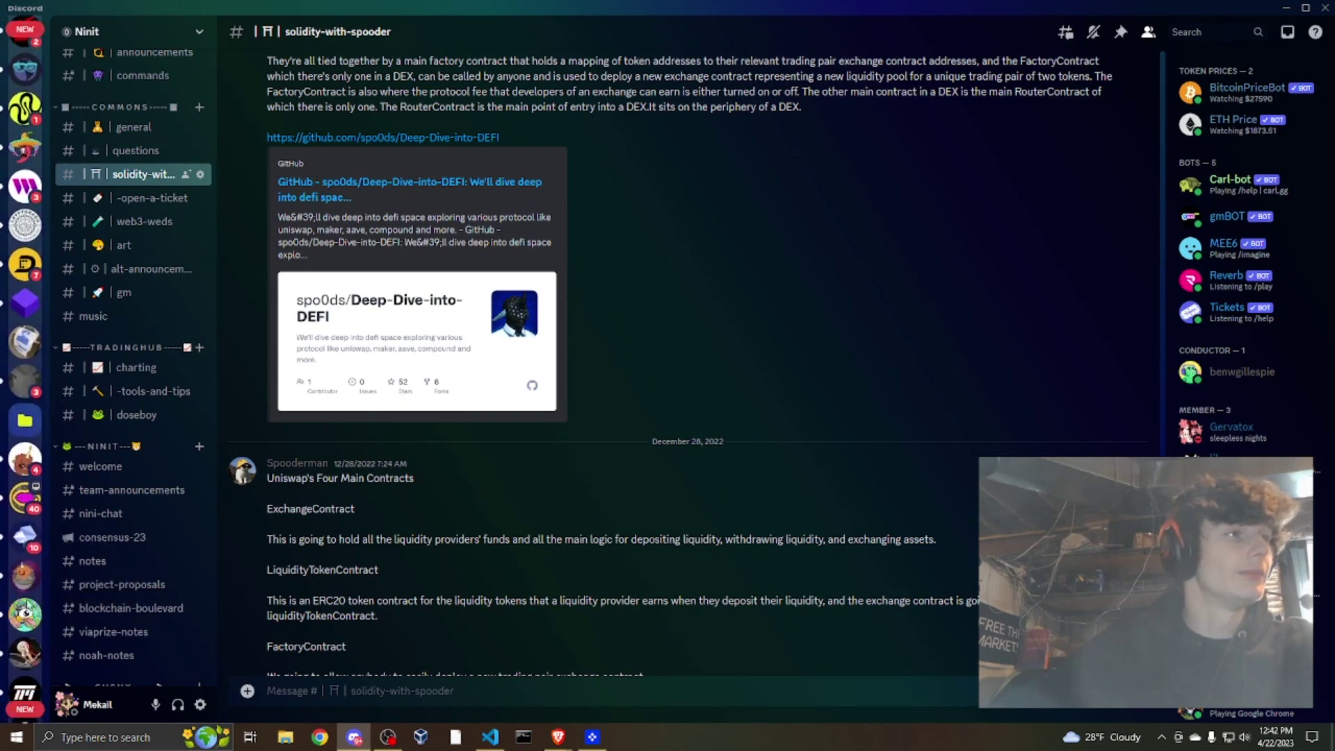
{"action": "left_click", "coordinate": [25, 541]}
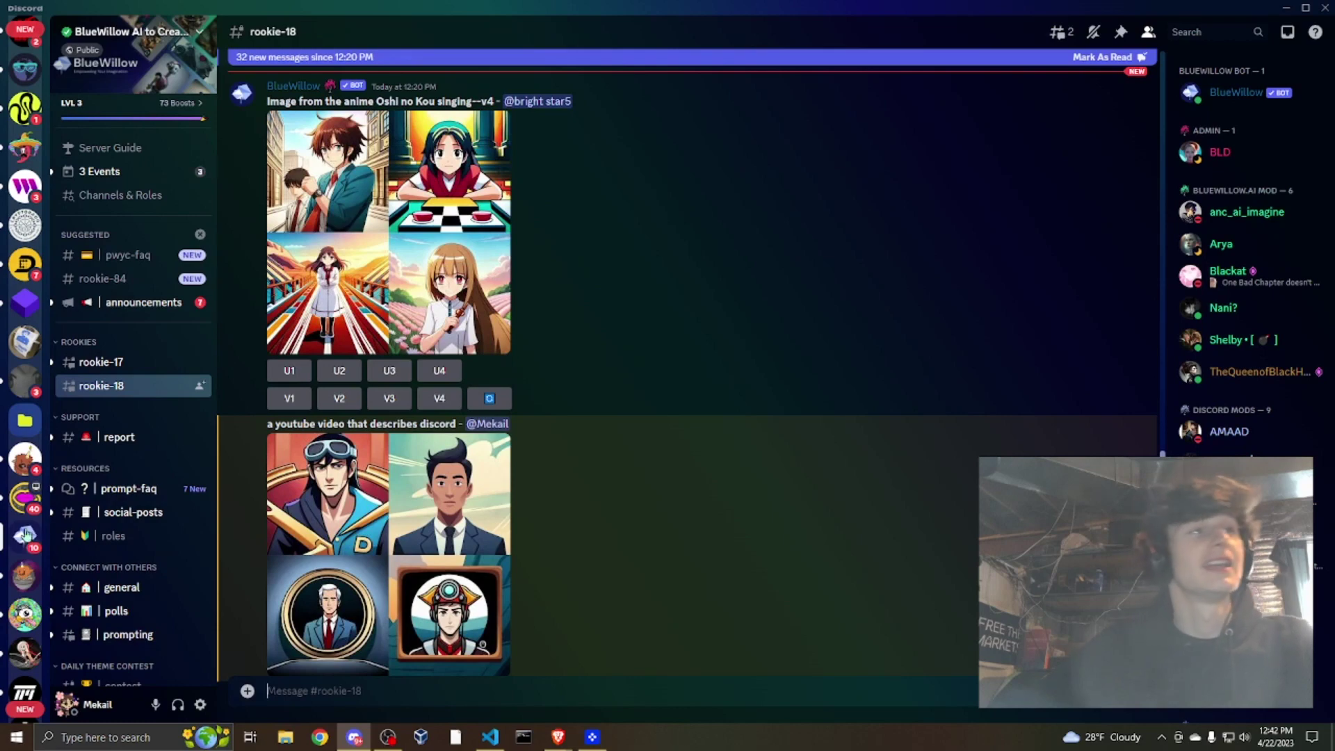
{"action": "mouse_move", "coordinate": [123, 356]}
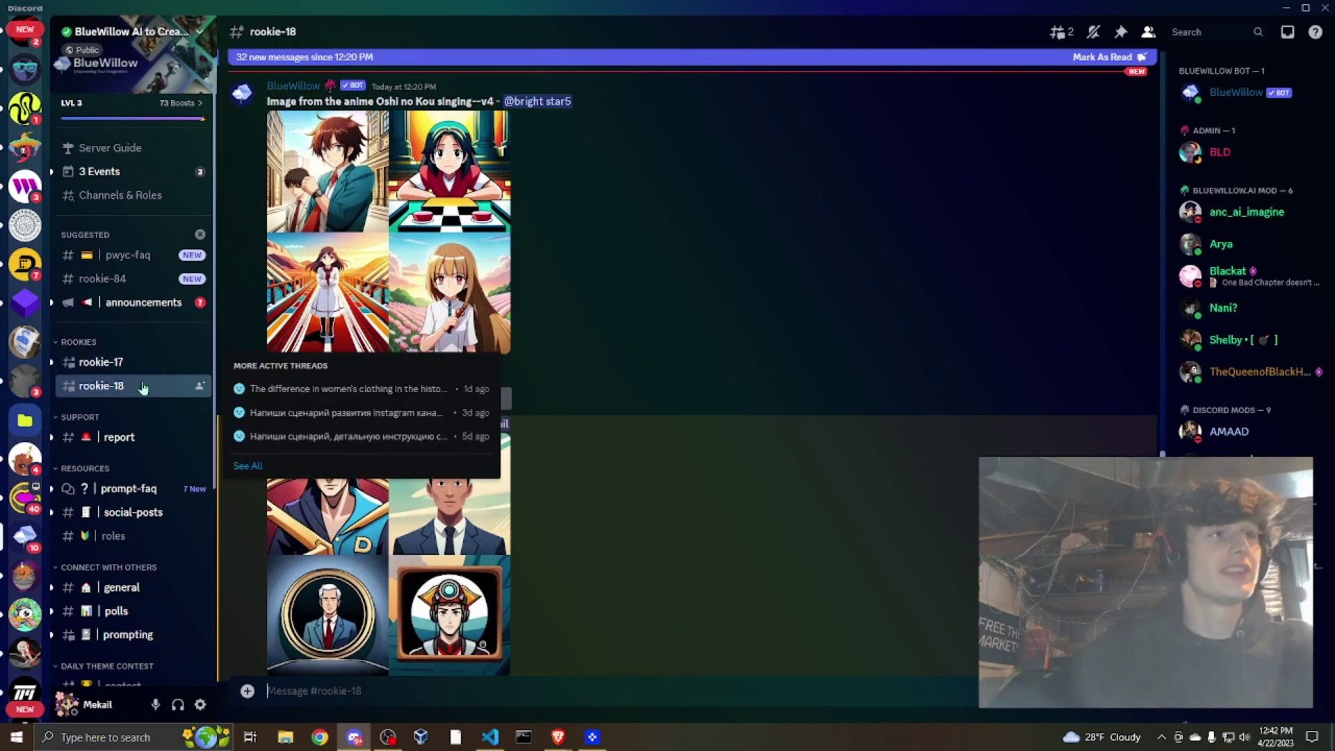
{"action": "scroll", "coordinate": [512, 626], "scroll_direction": "down", "scroll_amount": 5}
{"action": "scroll", "coordinate": [503, 448], "scroll_direction": "up", "scroll_amount": 2}
{"action": "scroll", "coordinate": [502, 443], "scroll_direction": "up", "scroll_amount": 1}
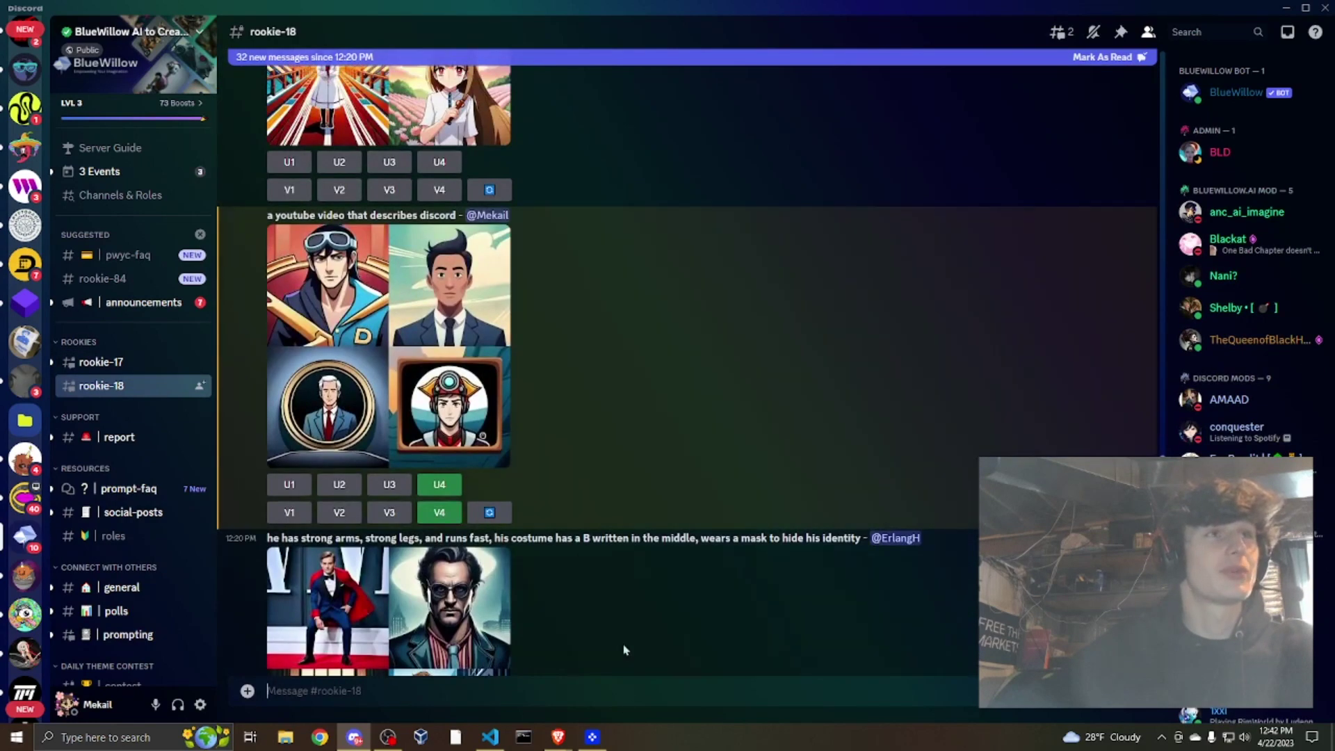
Send the /imagine command in rookie-18 with the prompt "a youtube video guide on how to use discord" and check the channel for results.
{"action": "left_click", "coordinate": [613, 693]}
{"action": "type", "text": "/imagine"}
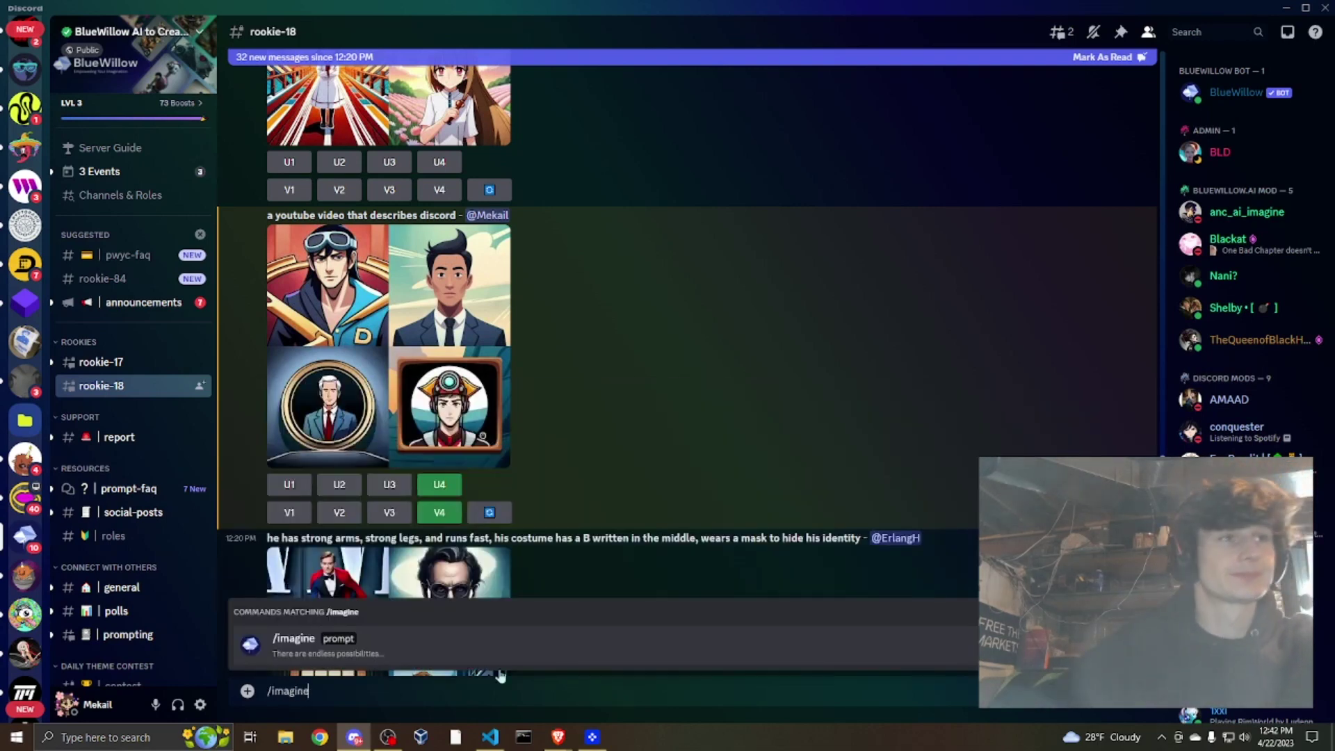
{"action": "key", "text": "Tab"}
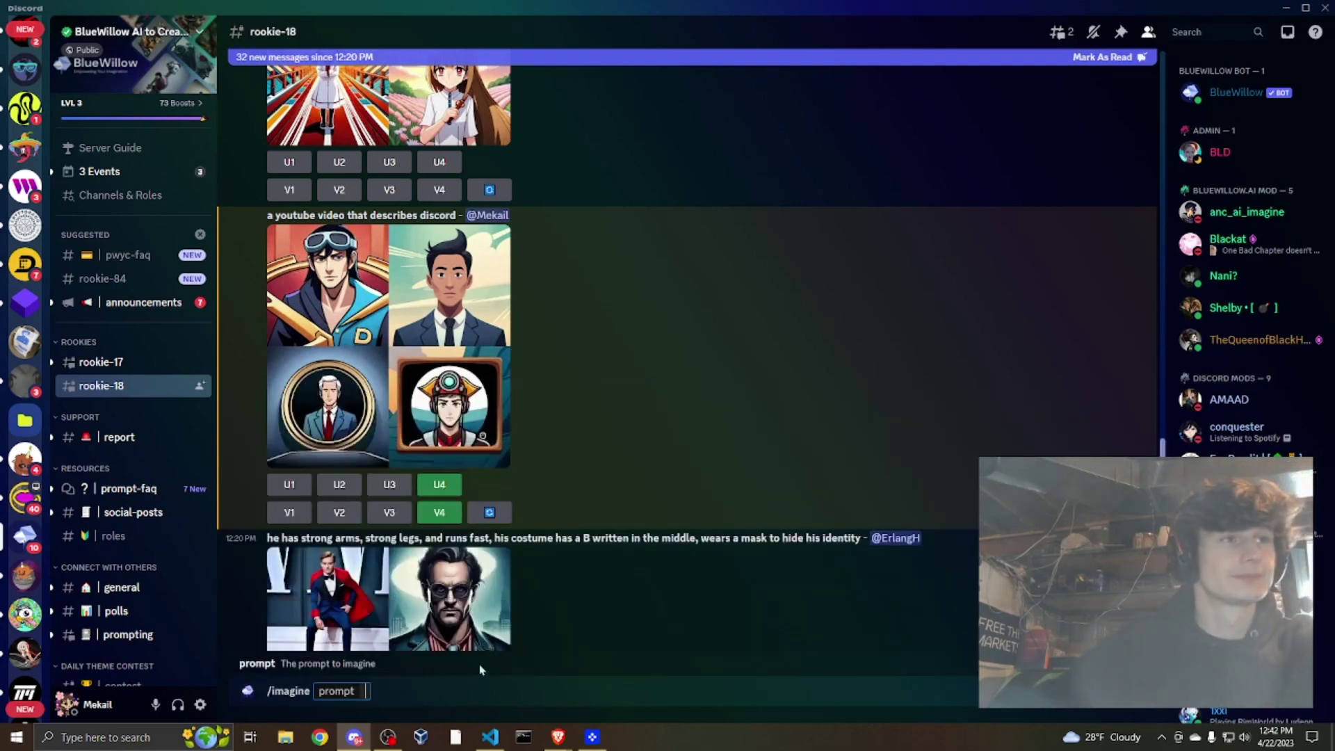
{"action": "type", "text": "a youtube video"}
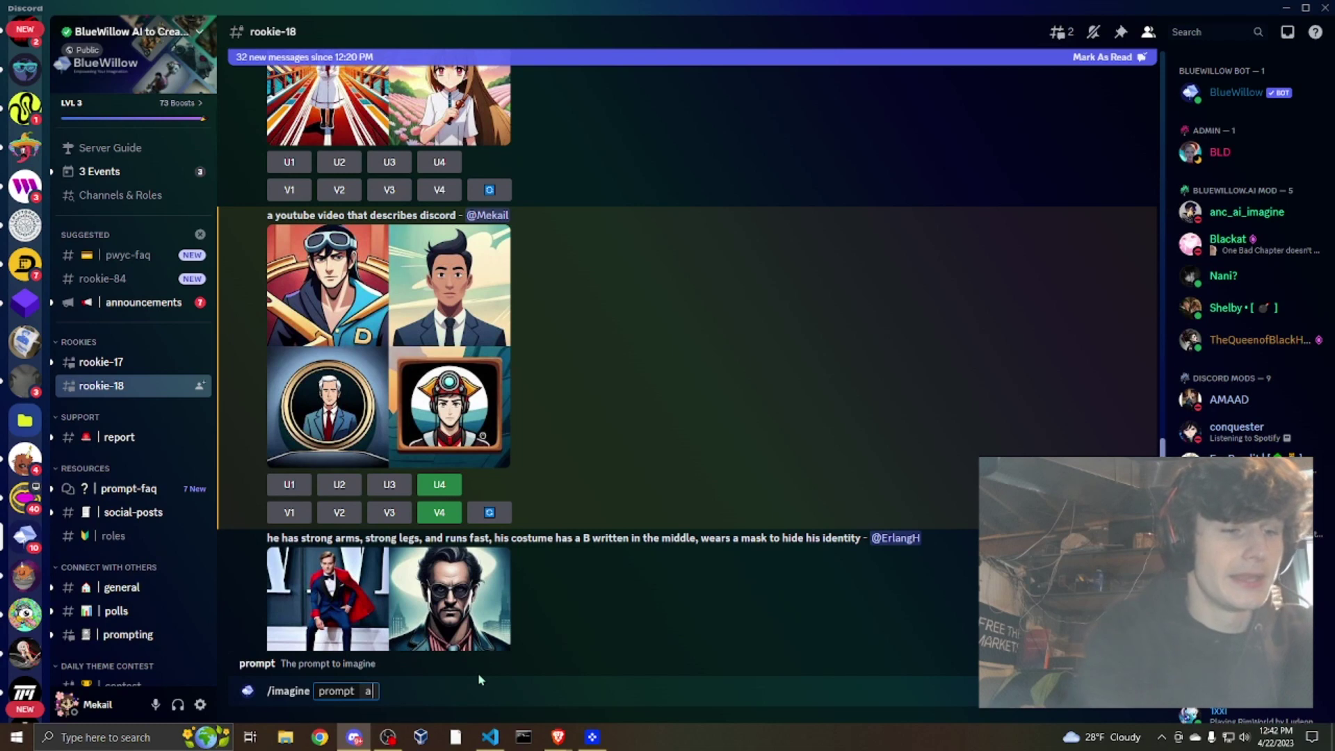
{"action": "type", "text": " guide on how to use "}
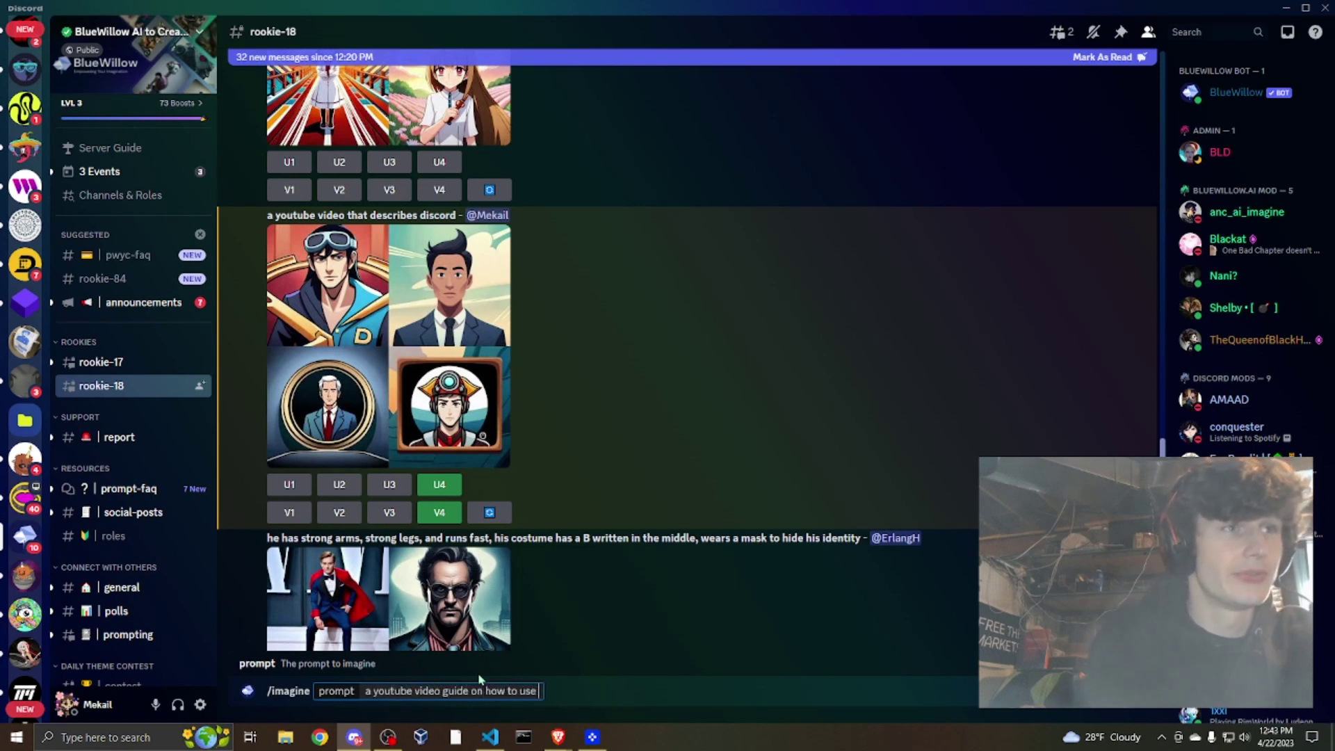
{"action": "type", "text": "discord"}
{"action": "key", "text": "Return"}
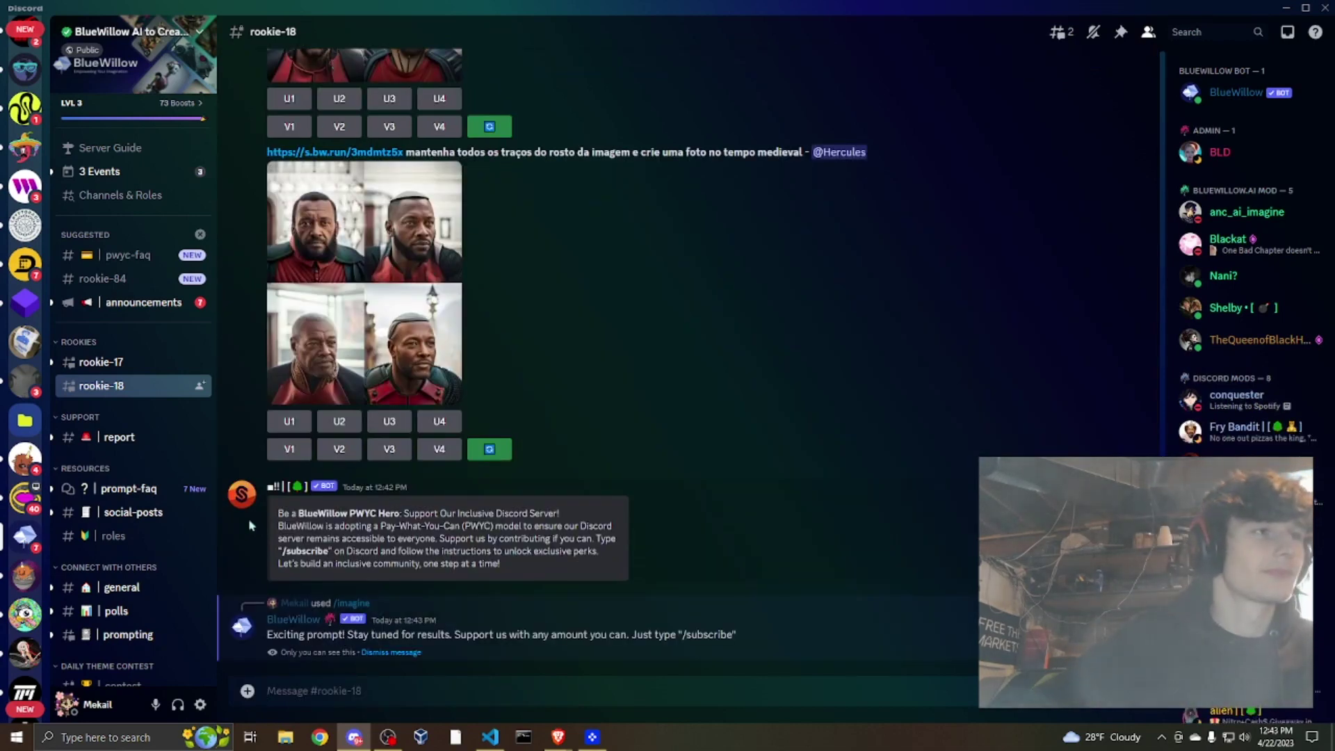
{"action": "scroll", "coordinate": [186, 506], "scroll_direction": "down", "scroll_amount": 3}
{"action": "scroll", "coordinate": [186, 506], "scroll_direction": "up", "scroll_amount": 1}
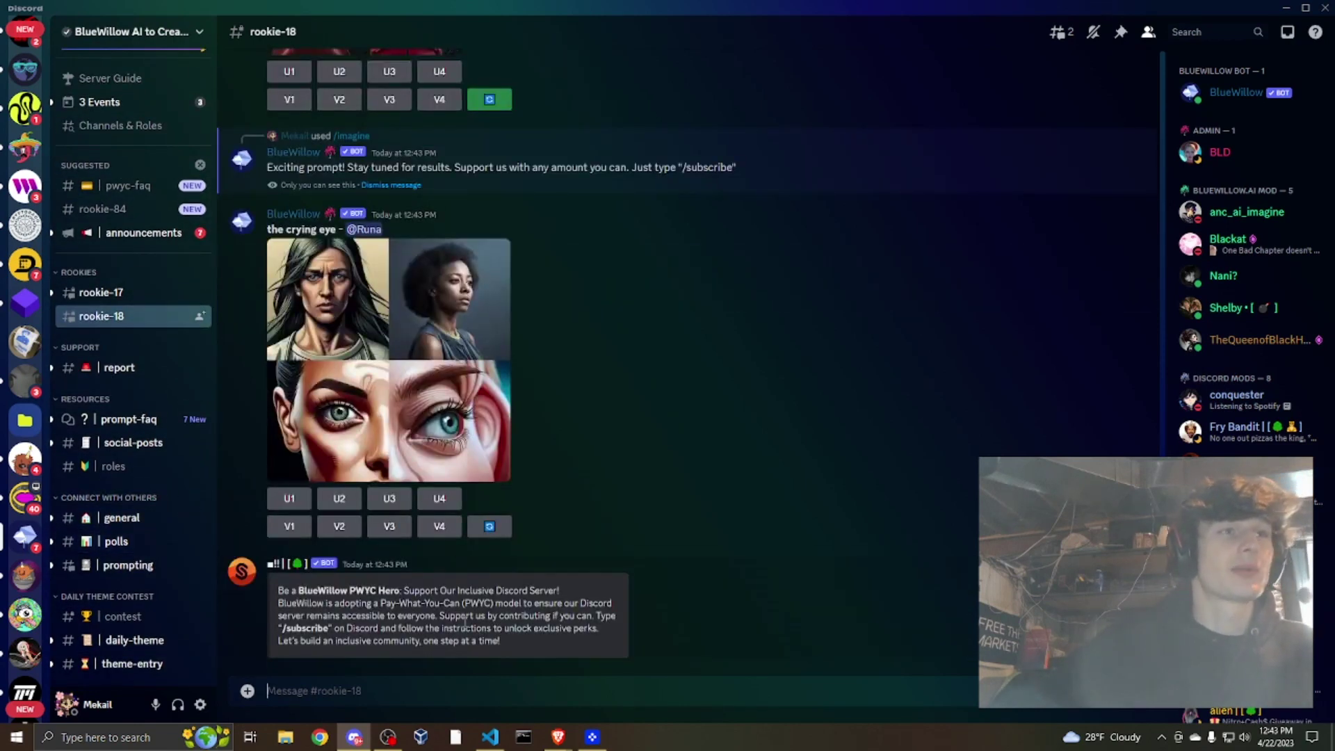
Return to the LearnWeb3DAO server, look through its channel list, and view its upcoming events before closing them.
{"action": "scroll", "coordinate": [24, 332], "scroll_direction": "up", "scroll_amount": 3}
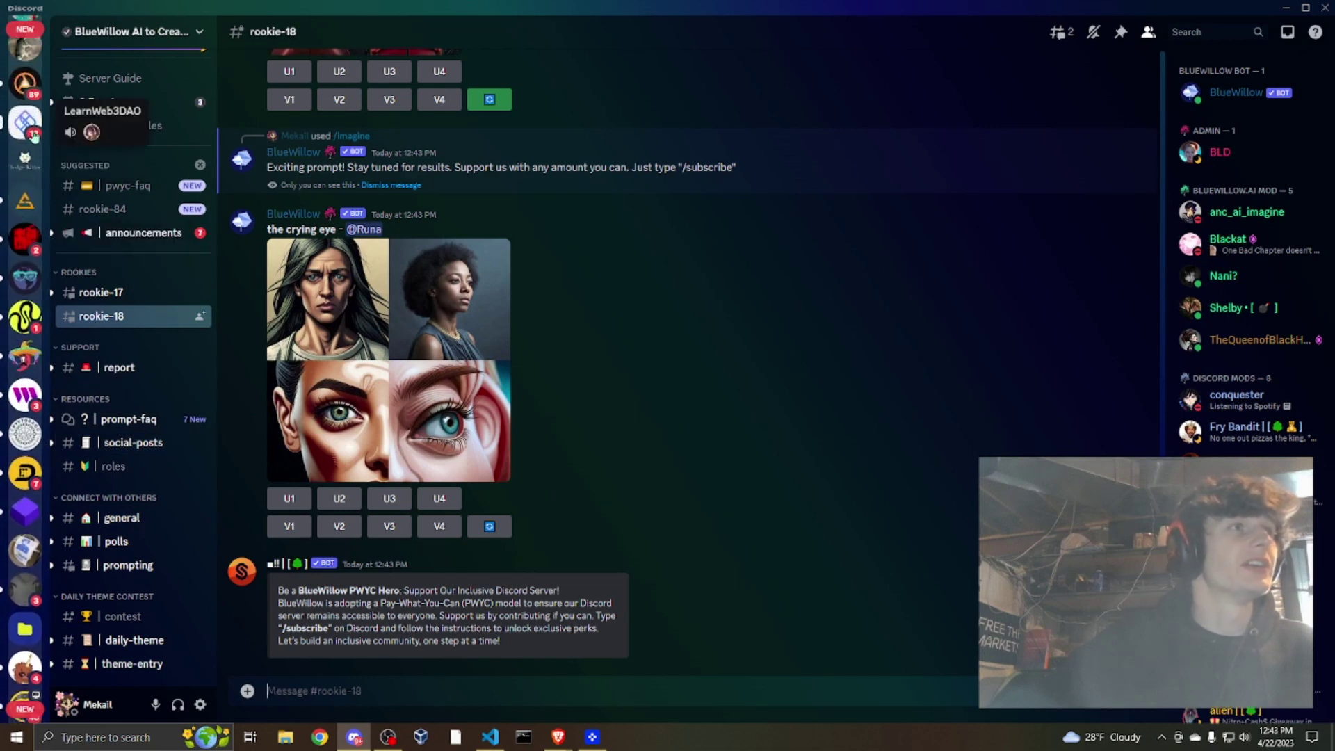
{"action": "left_click", "coordinate": [31, 132]}
{"action": "scroll", "coordinate": [125, 361], "scroll_direction": "up", "scroll_amount": 10}
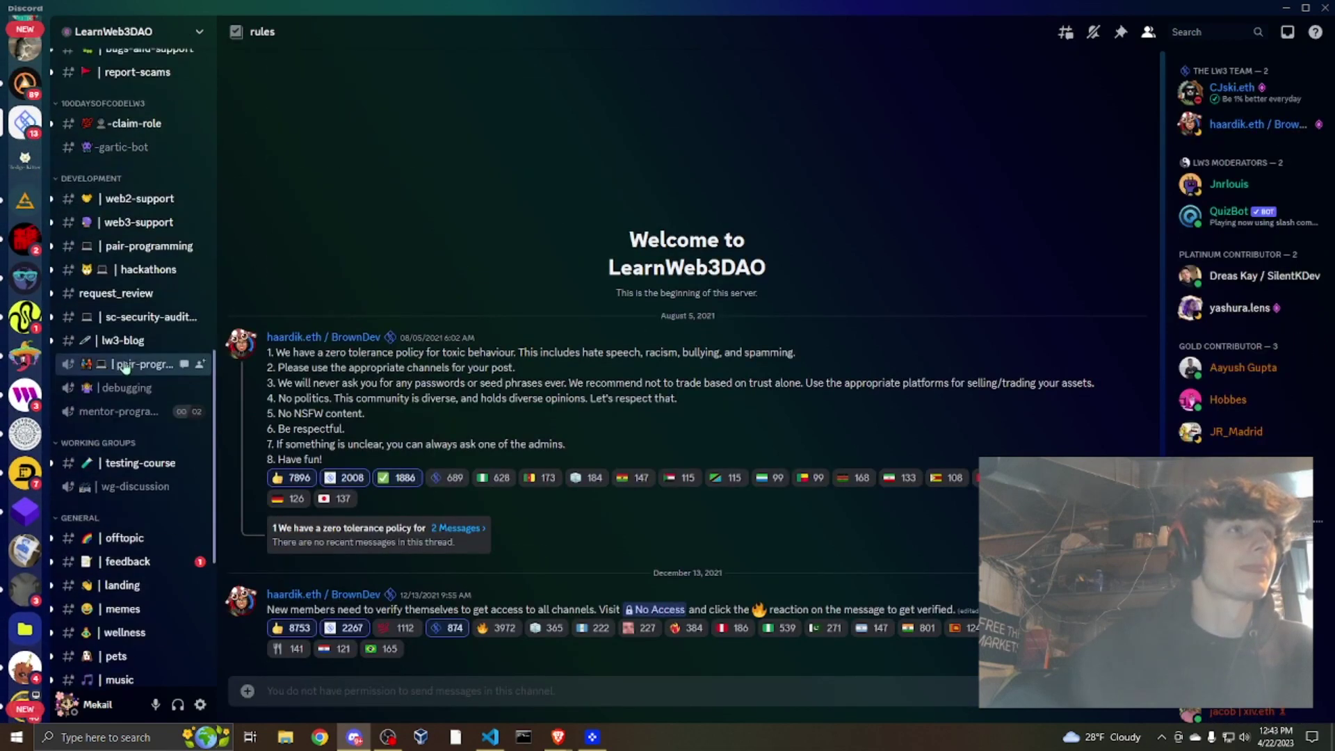
{"action": "scroll", "coordinate": [124, 367], "scroll_direction": "up", "scroll_amount": 6}
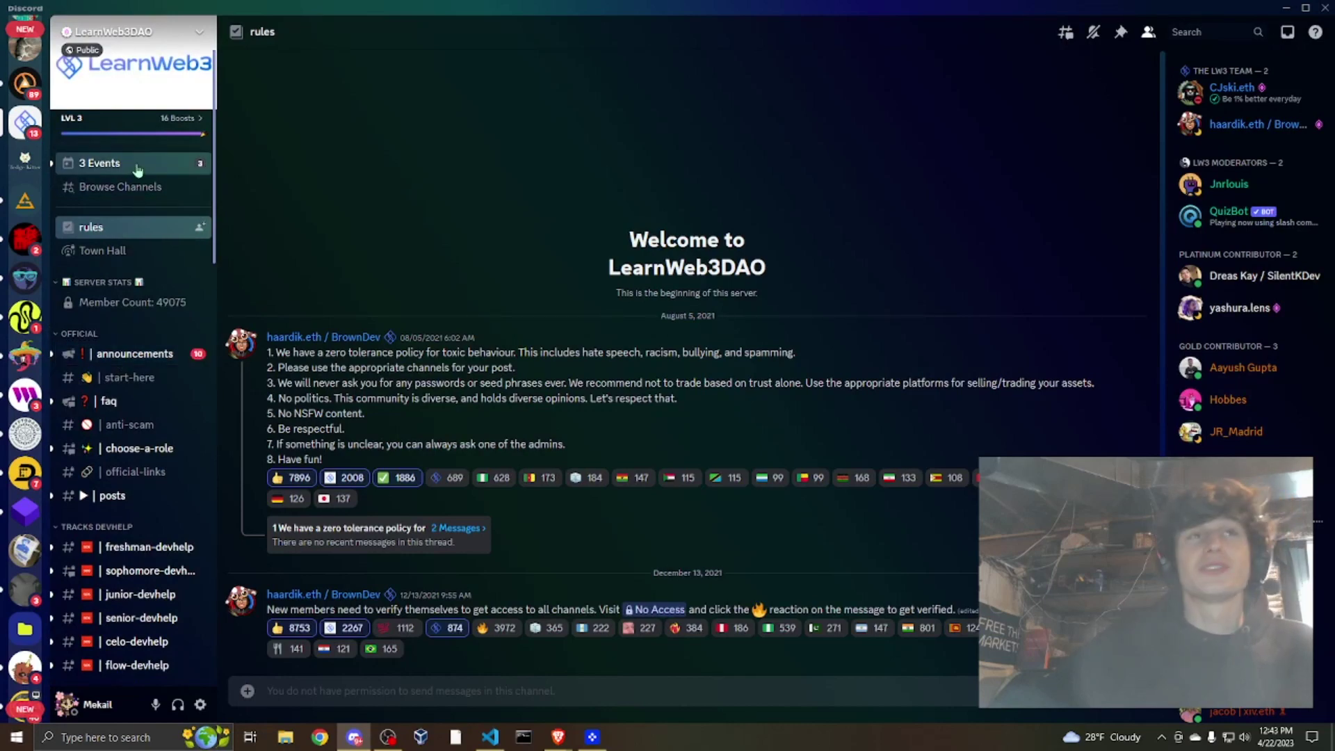
{"action": "left_click", "coordinate": [137, 167]}
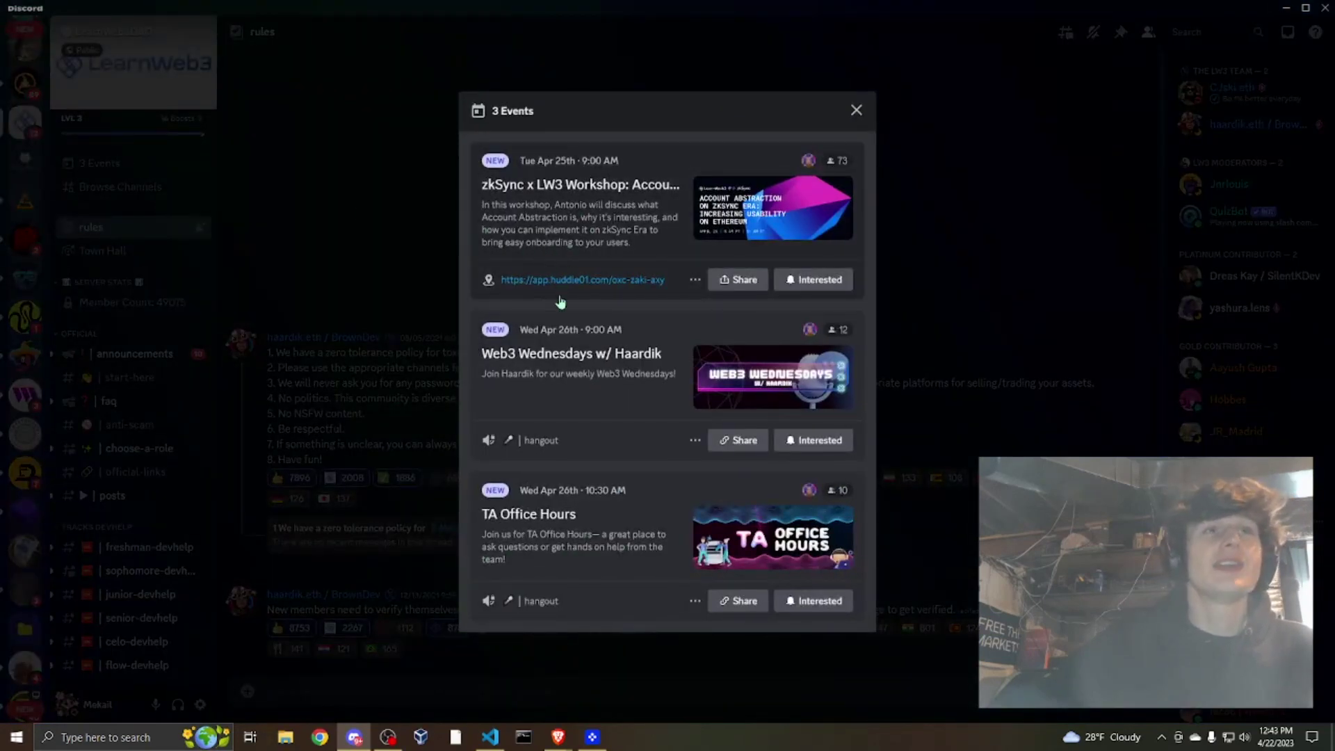
{"action": "left_click", "coordinate": [856, 110]}
Join the web3-lofi-radio voice channel in the General category and dismiss the speaking-permission notice.
{"action": "scroll", "coordinate": [135, 347], "scroll_direction": "down", "scroll_amount": 10}
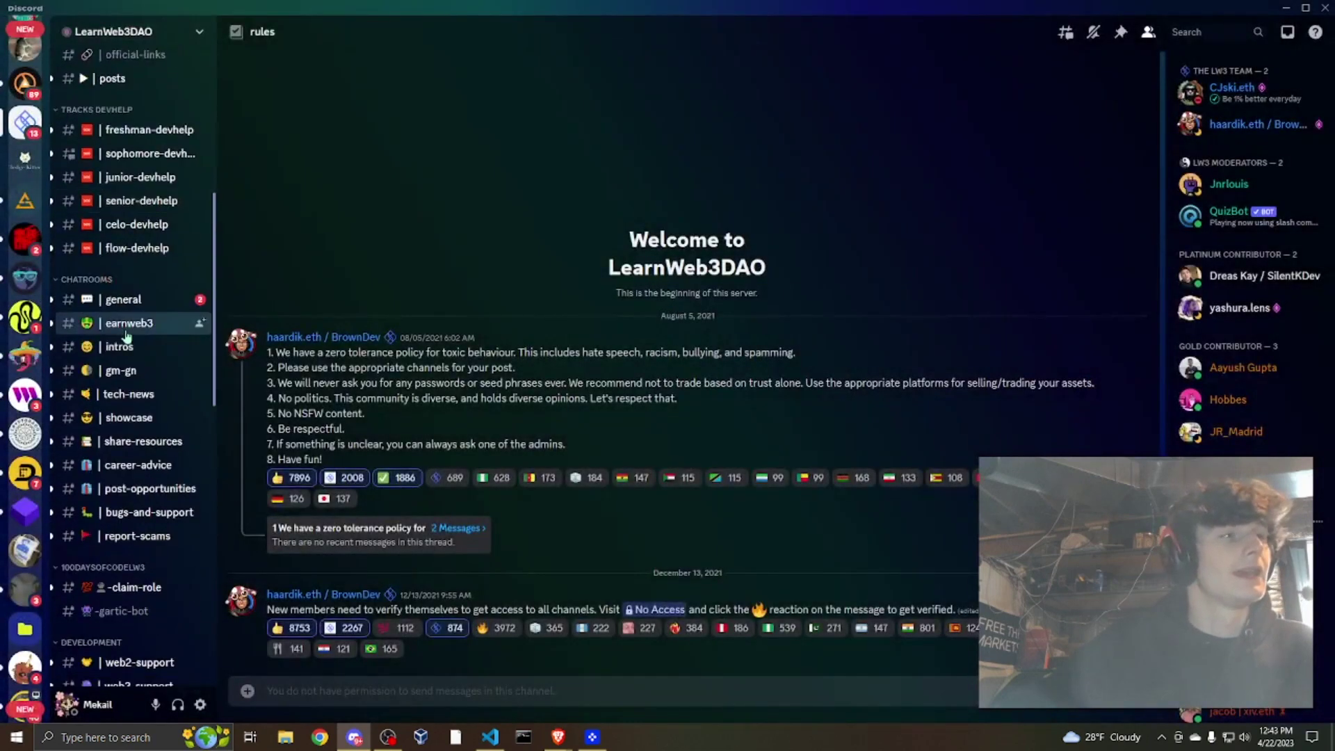
{"action": "scroll", "coordinate": [136, 363], "scroll_direction": "down", "scroll_amount": 6}
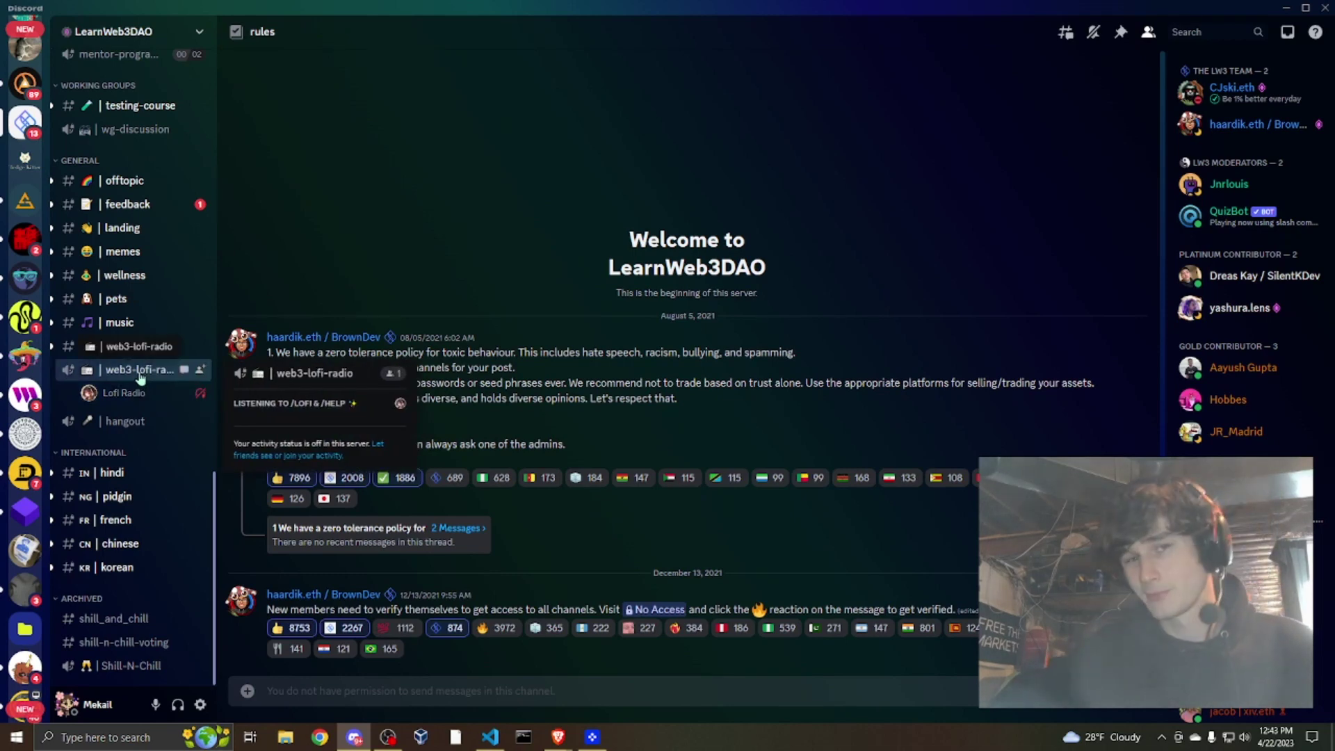
{"action": "left_click", "coordinate": [140, 370]}
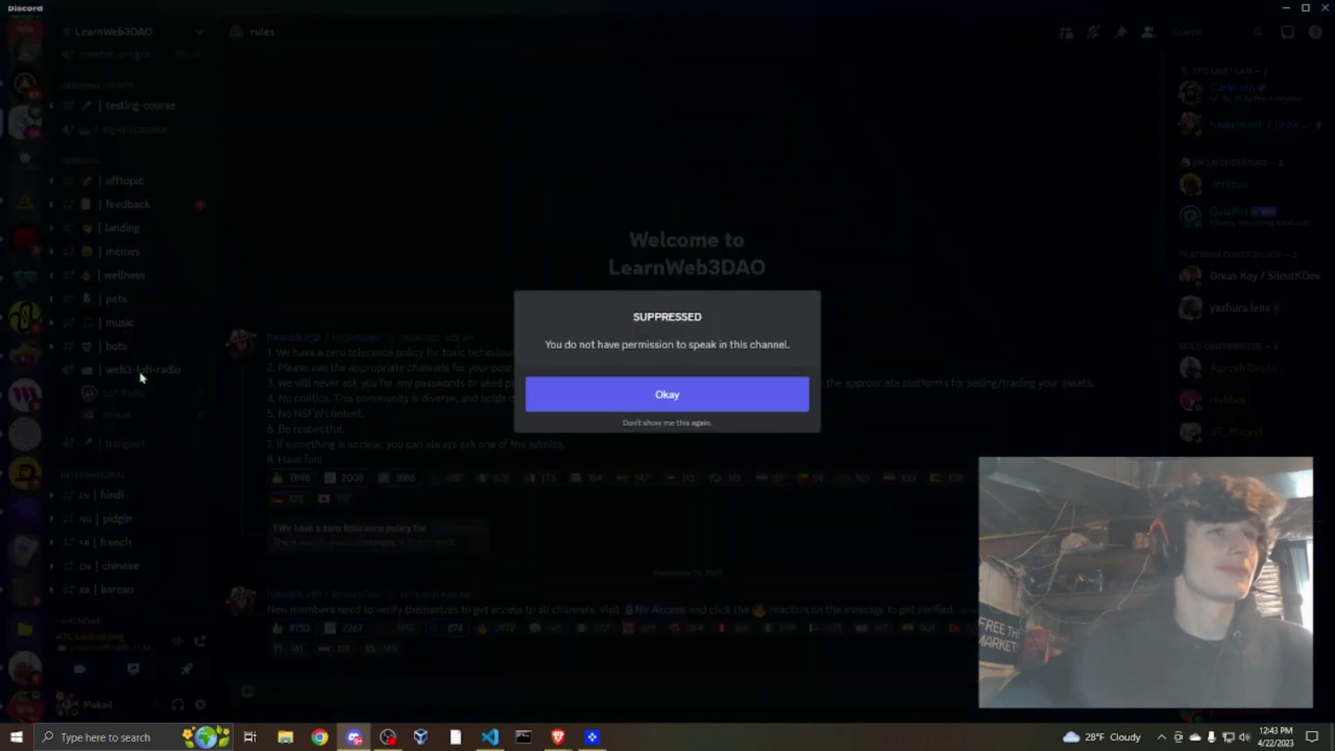
{"action": "left_click", "coordinate": [621, 382]}
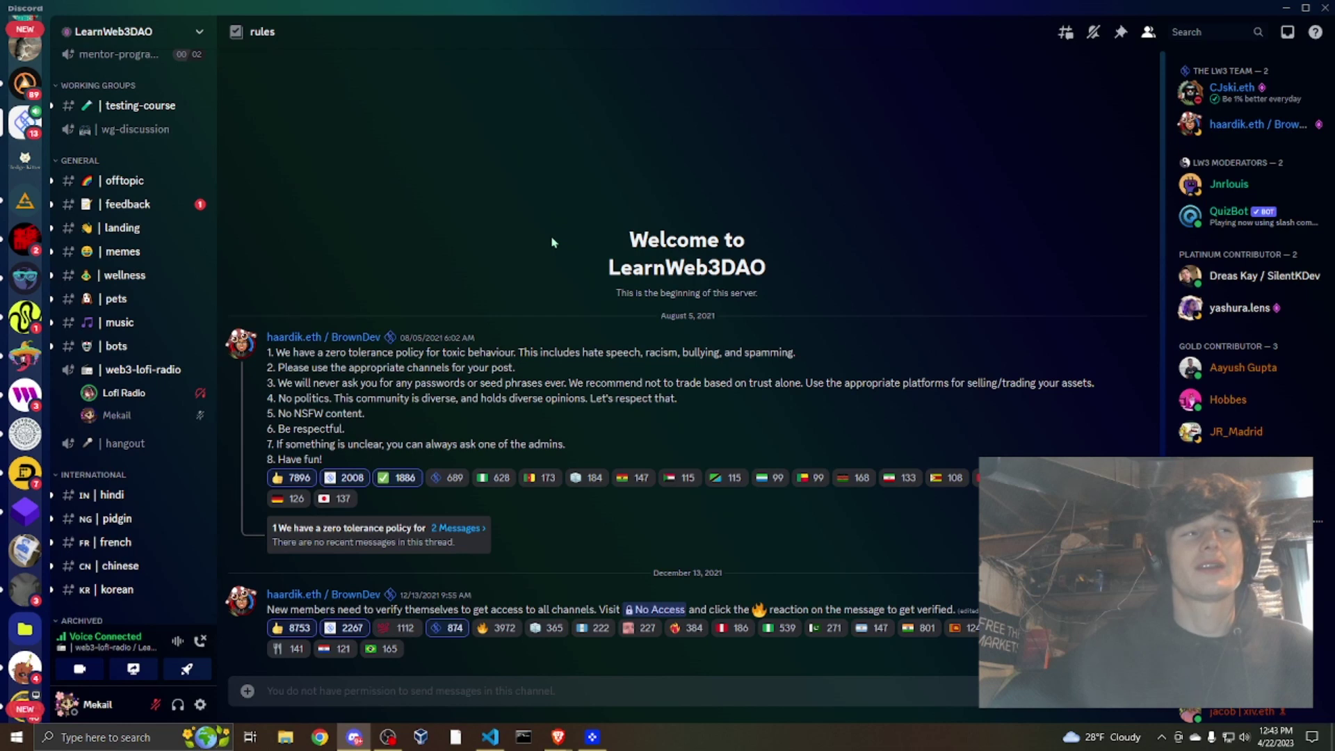
Raise the Lofi Radio bot's user volume to about 124% in web3-lofi-radio, and turn it back down close to the minimum.
{"action": "right_click", "coordinate": [156, 402]}
{"action": "left_click_drag", "start_coordinate": [178, 484], "coordinate": [234, 483]}
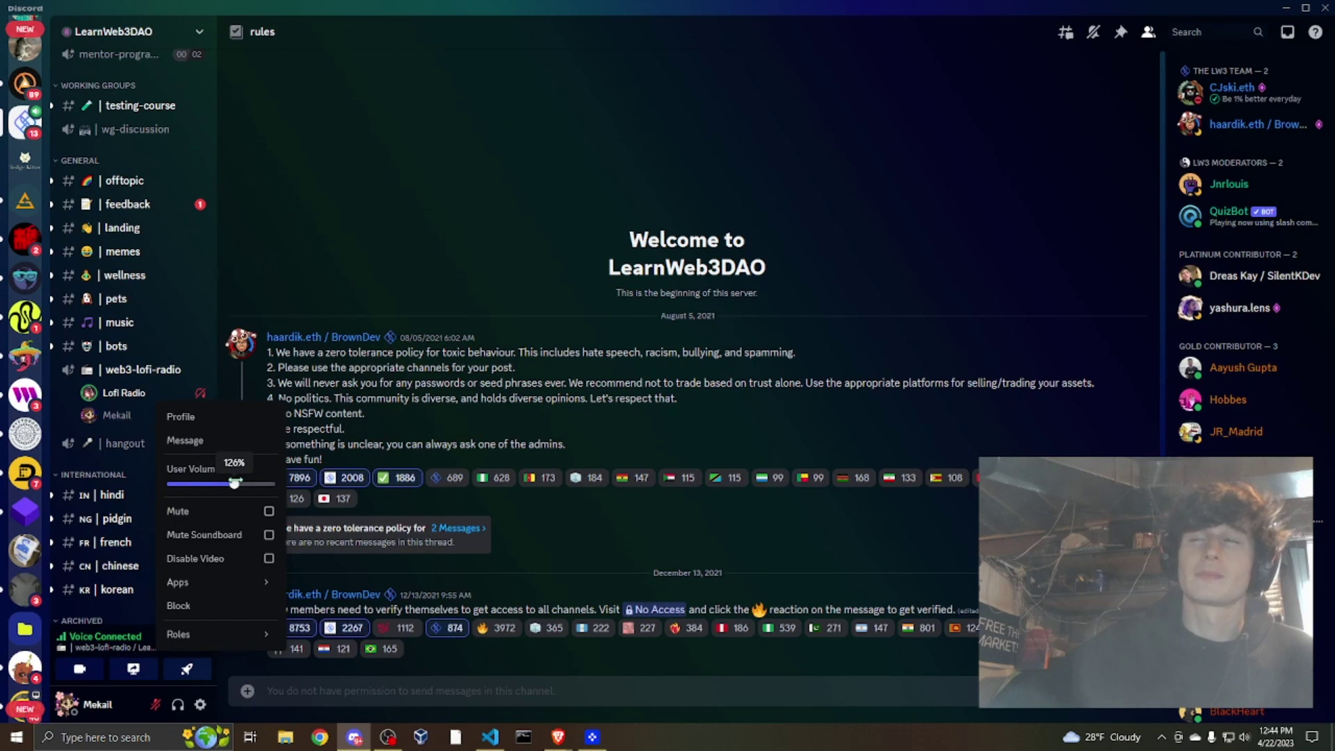
{"action": "left_click_drag", "start_coordinate": [235, 483], "coordinate": [233, 484]}
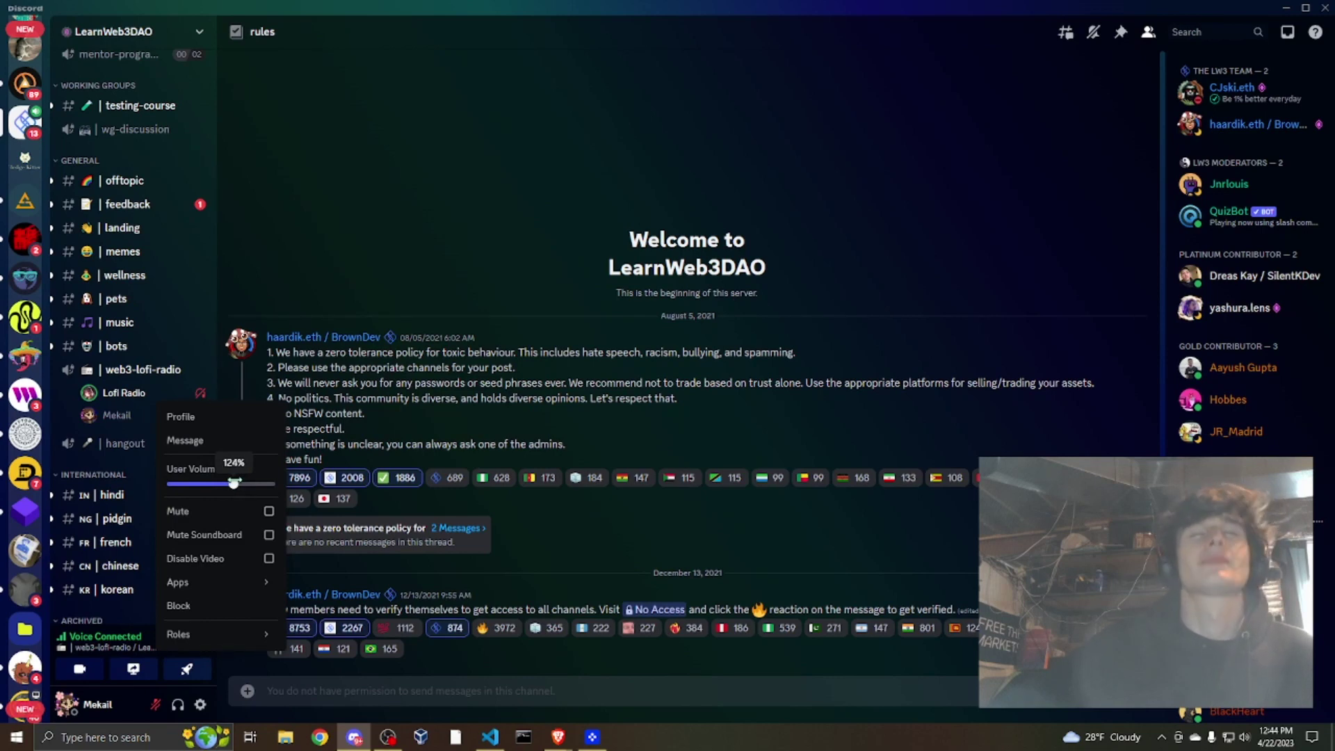
{"action": "left_click_drag", "start_coordinate": [234, 484], "coordinate": [180, 483]}
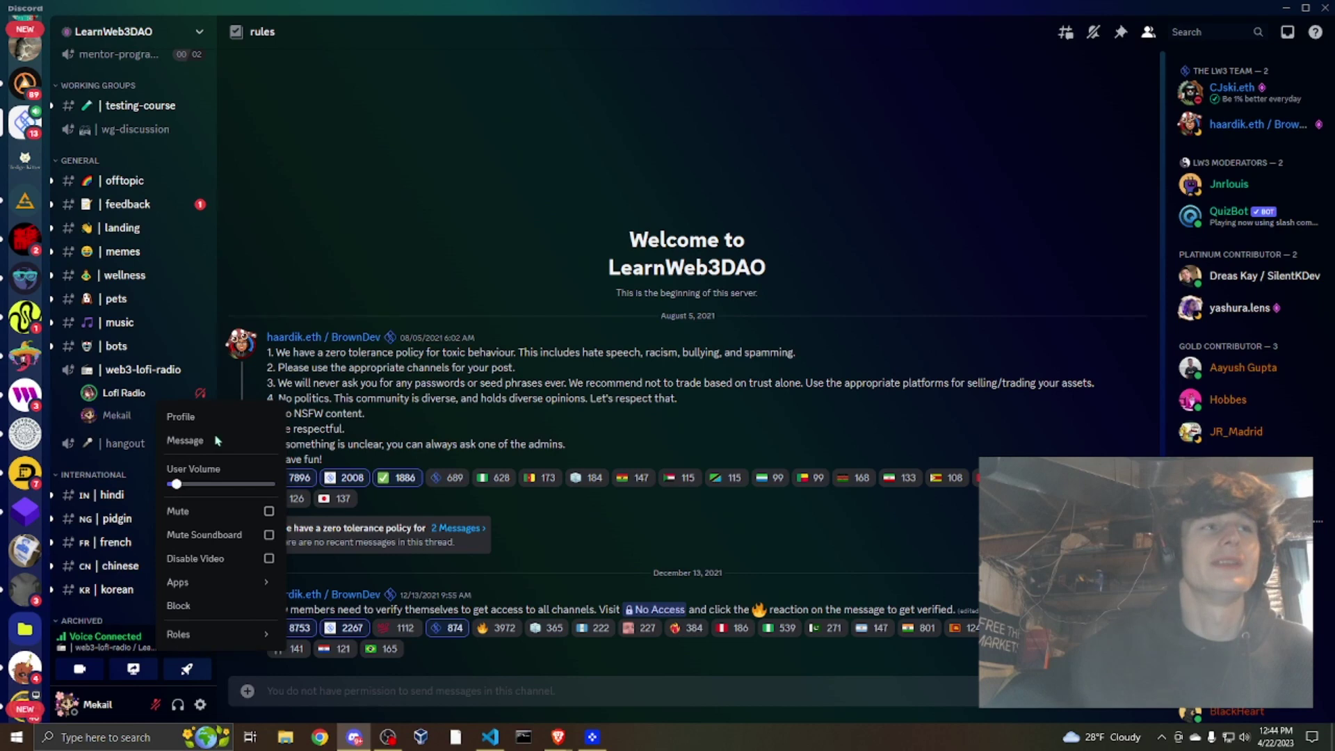
{"action": "left_click", "coordinate": [354, 259]}
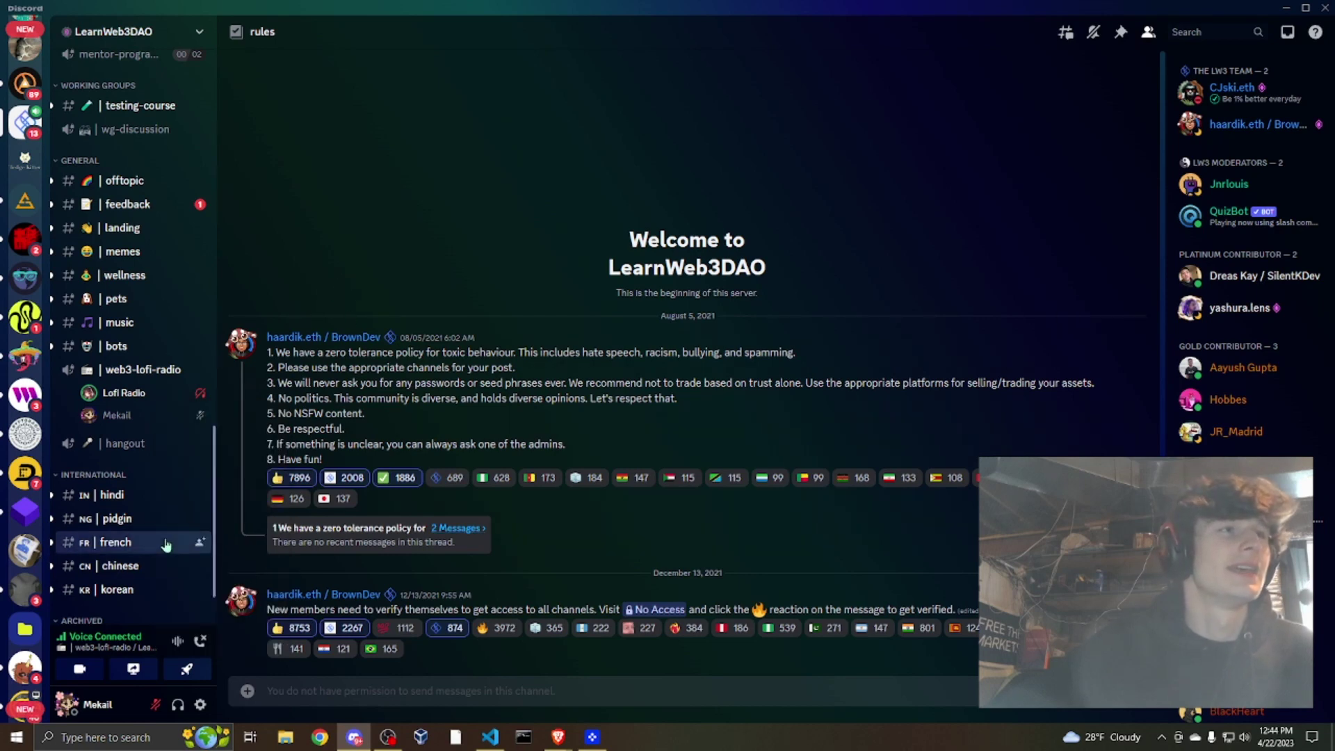
Return to the BlueWillow AI server and examine the rookie-18 images generated for the prompt "a youtube video that describes discord" and their upscale and variation options.
{"action": "scroll", "coordinate": [133, 544], "scroll_direction": "up", "scroll_amount": 3}
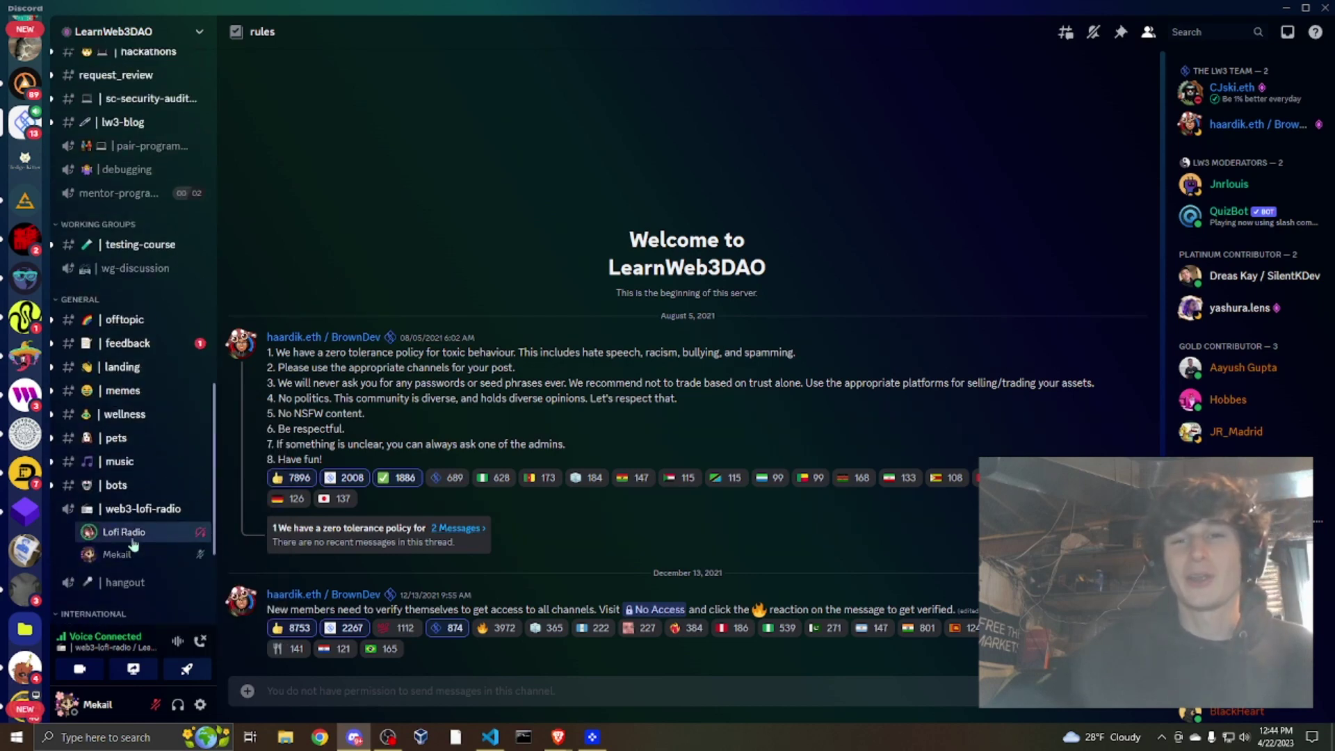
{"action": "scroll", "coordinate": [24, 548], "scroll_direction": "down", "scroll_amount": 3}
{"action": "left_click", "coordinate": [26, 536]}
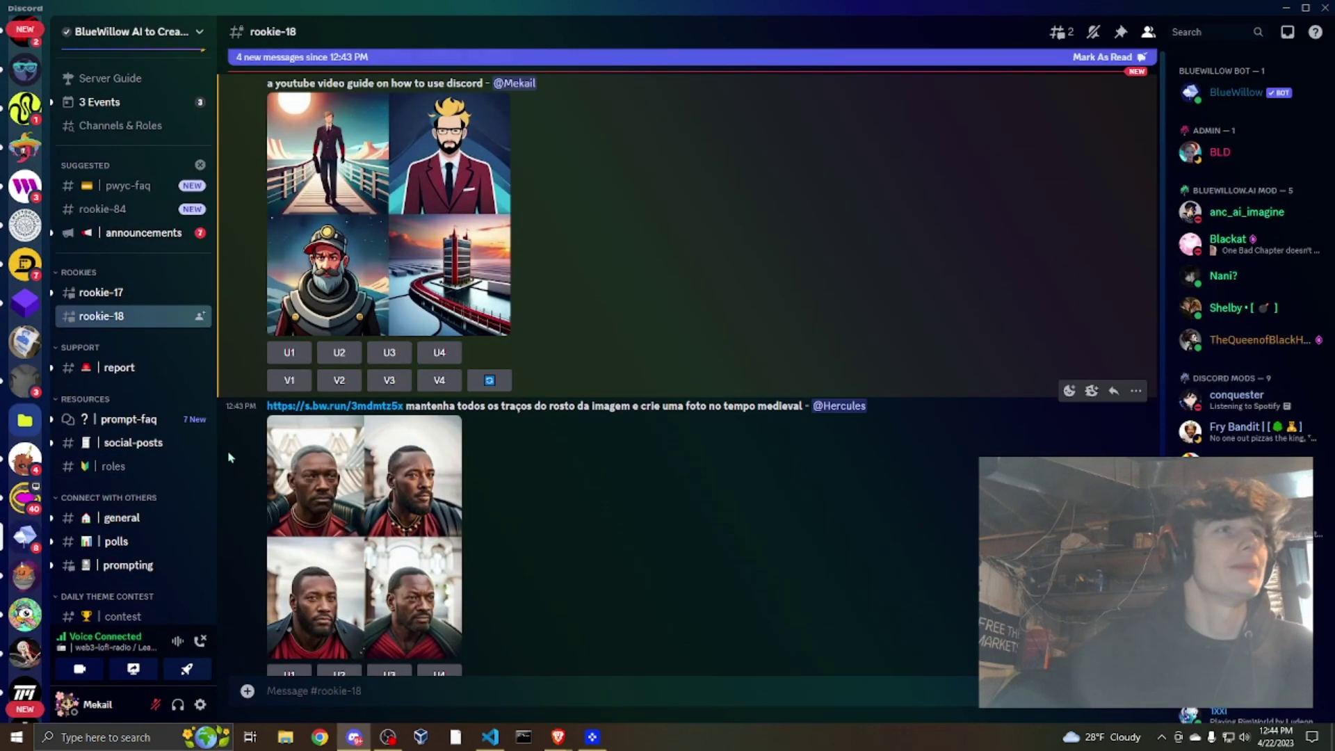
{"action": "scroll", "coordinate": [798, 240], "scroll_direction": "down", "scroll_amount": 5}
{"action": "scroll", "coordinate": [798, 240], "scroll_direction": "down", "scroll_amount": 10}
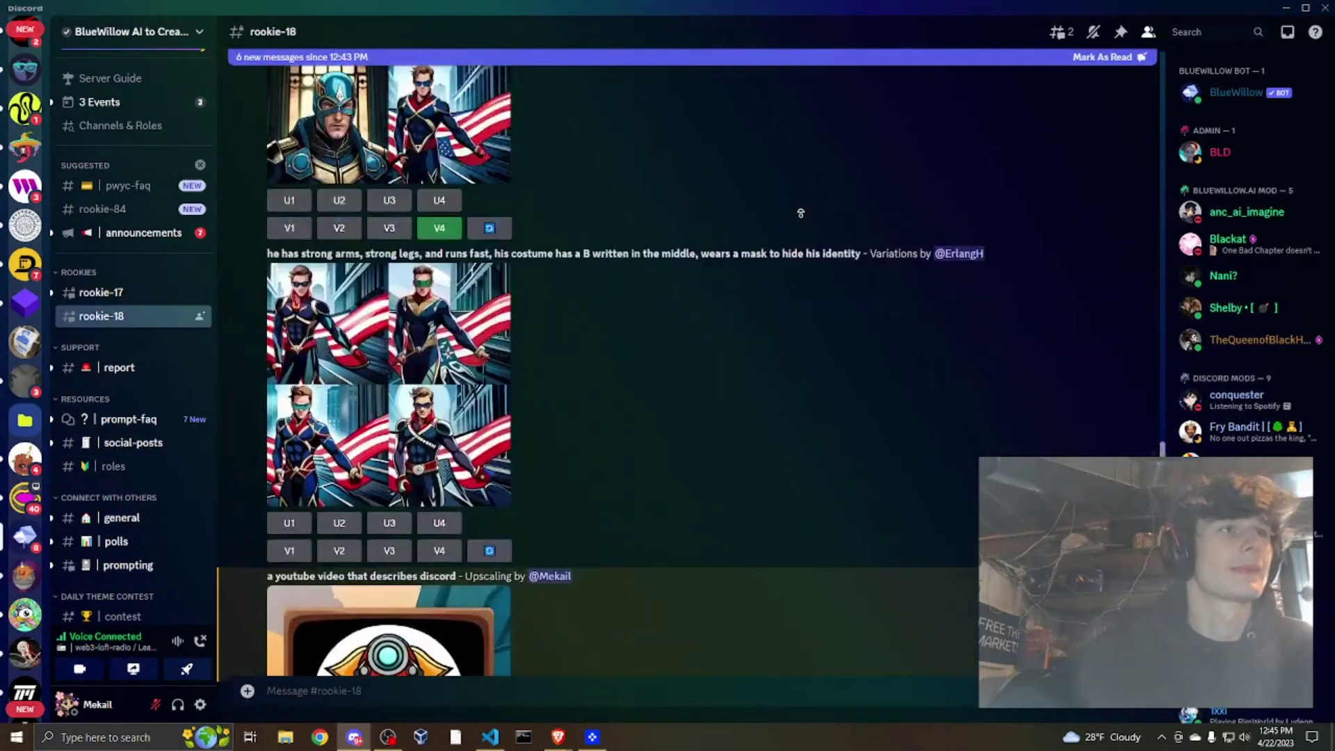
{"action": "scroll", "coordinate": [798, 248], "scroll_direction": "down", "scroll_amount": 4}
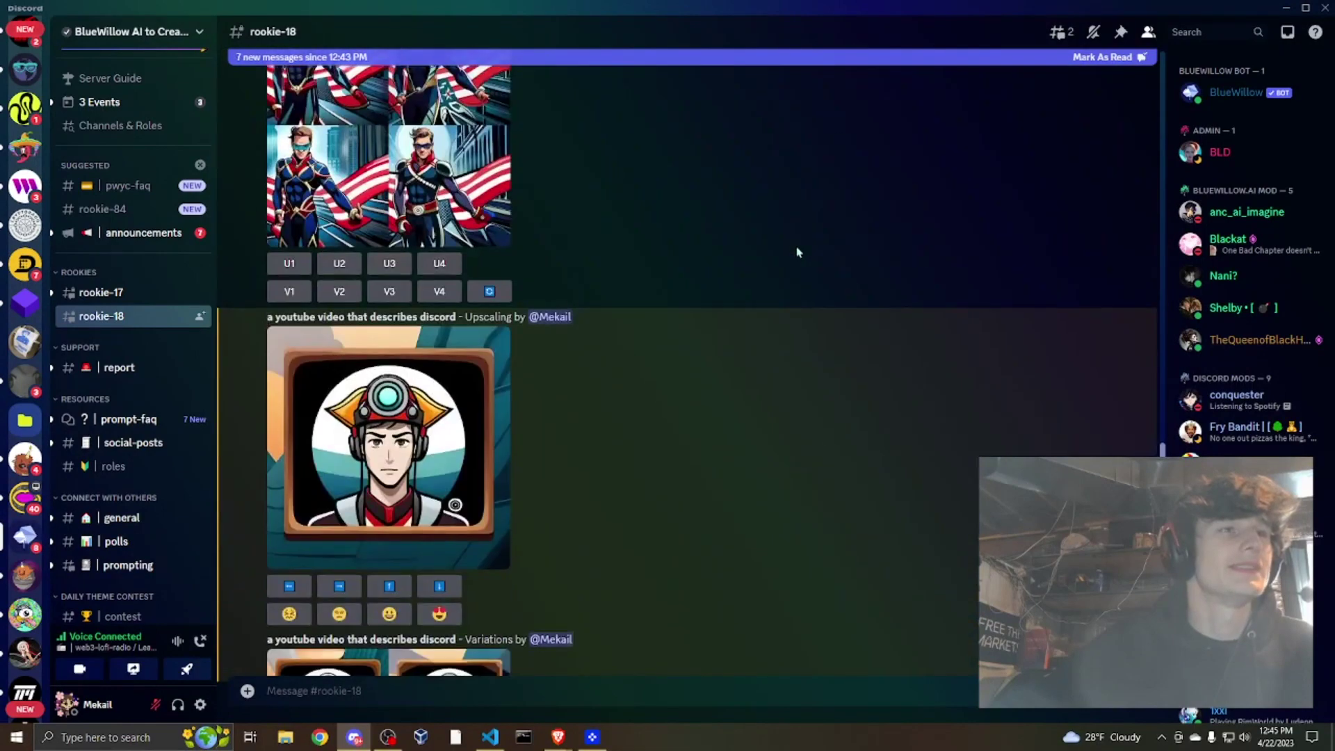
{"action": "scroll", "coordinate": [796, 251], "scroll_direction": "up", "scroll_amount": 10}
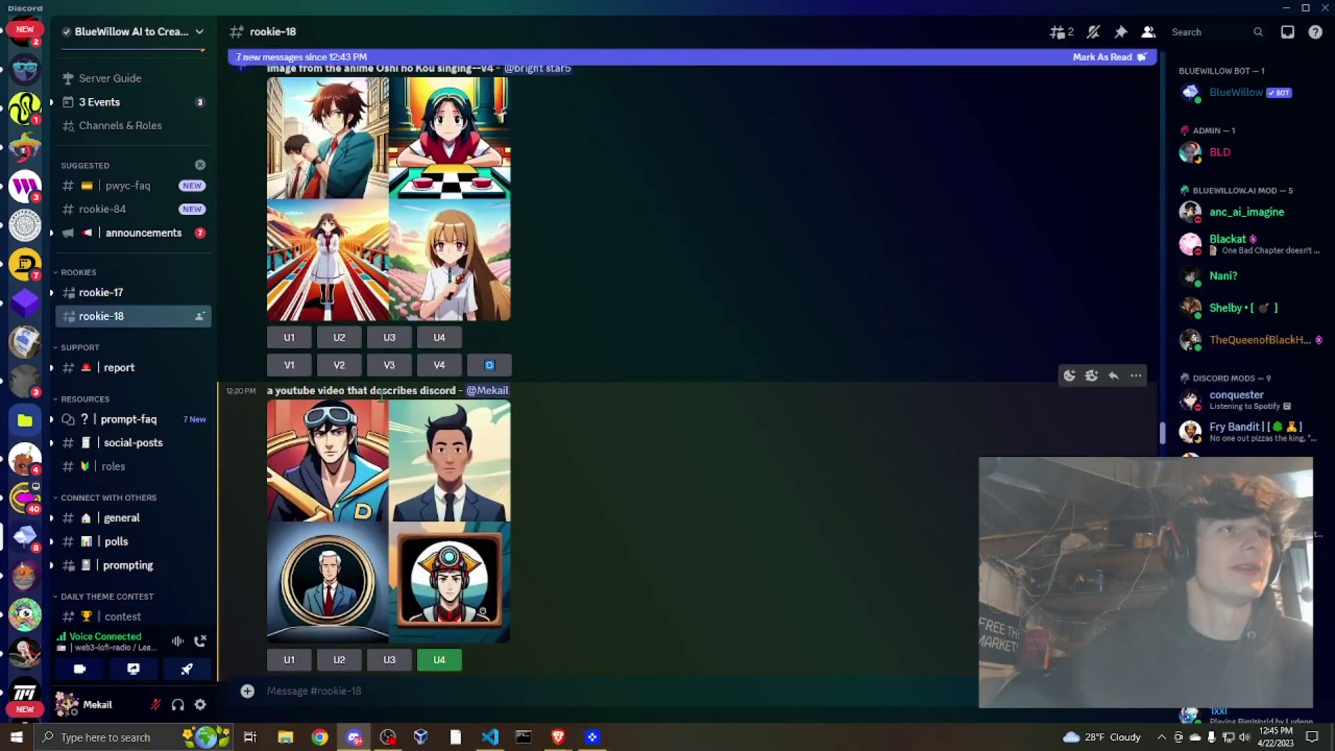
{"action": "scroll", "coordinate": [438, 417], "scroll_direction": "down", "scroll_amount": 7}
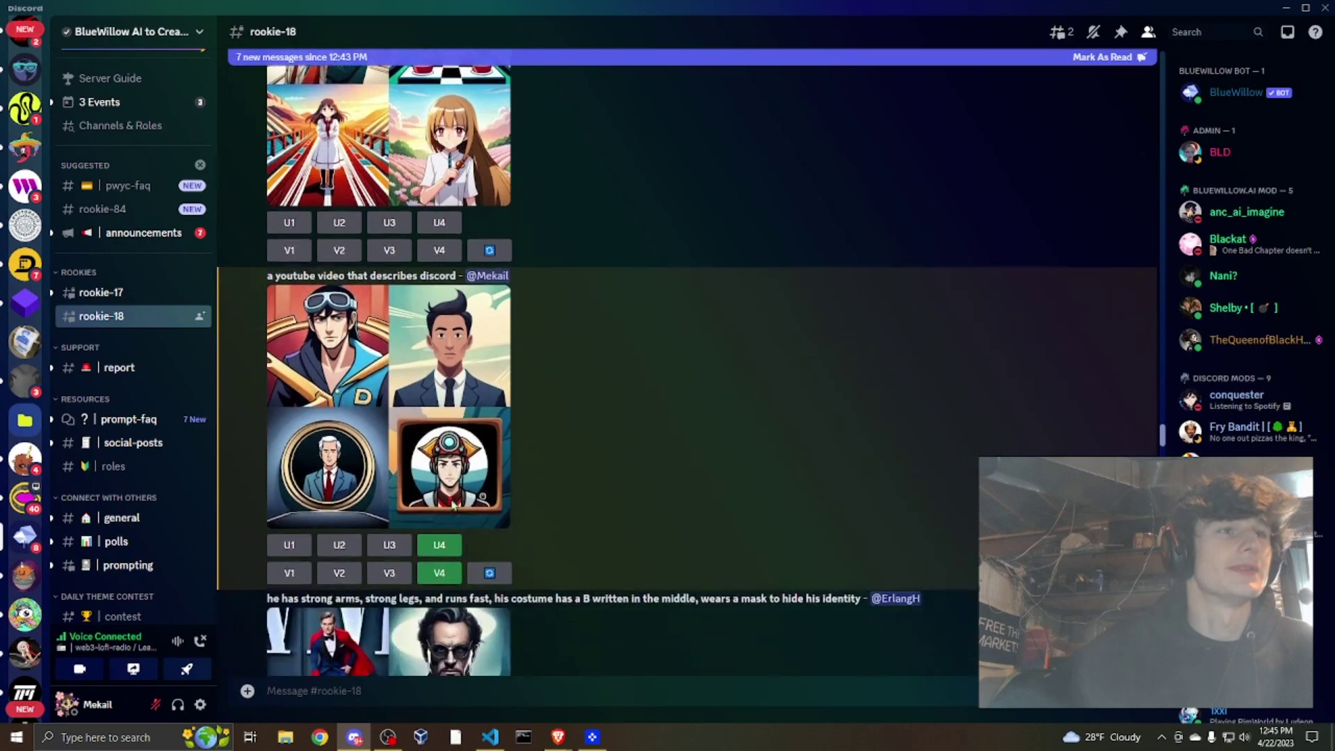
{"action": "scroll", "coordinate": [448, 431], "scroll_direction": "up", "scroll_amount": 4}
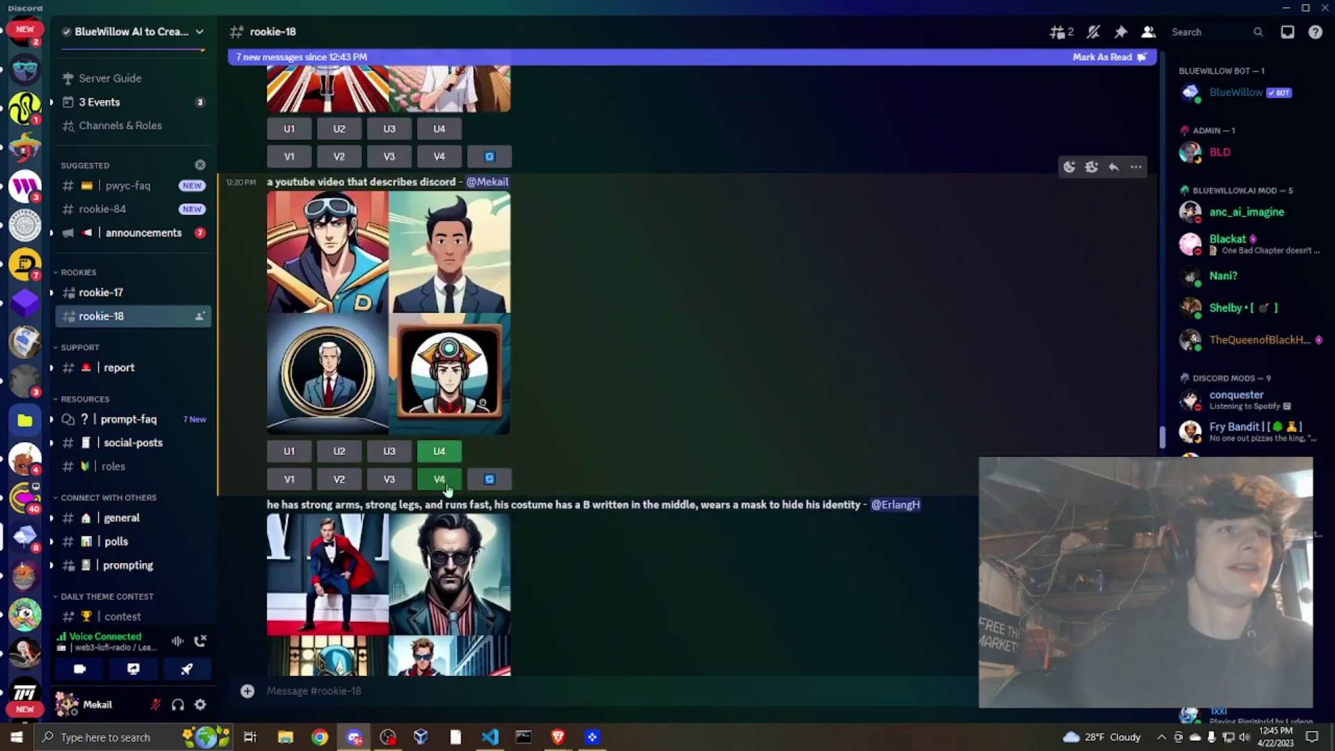
Save the upscaled image from the prompt "a youtube video that describes discord" to the Downloads folder, keeping the suggested file name.
{"action": "scroll", "coordinate": [463, 394], "scroll_direction": "down", "scroll_amount": 10}
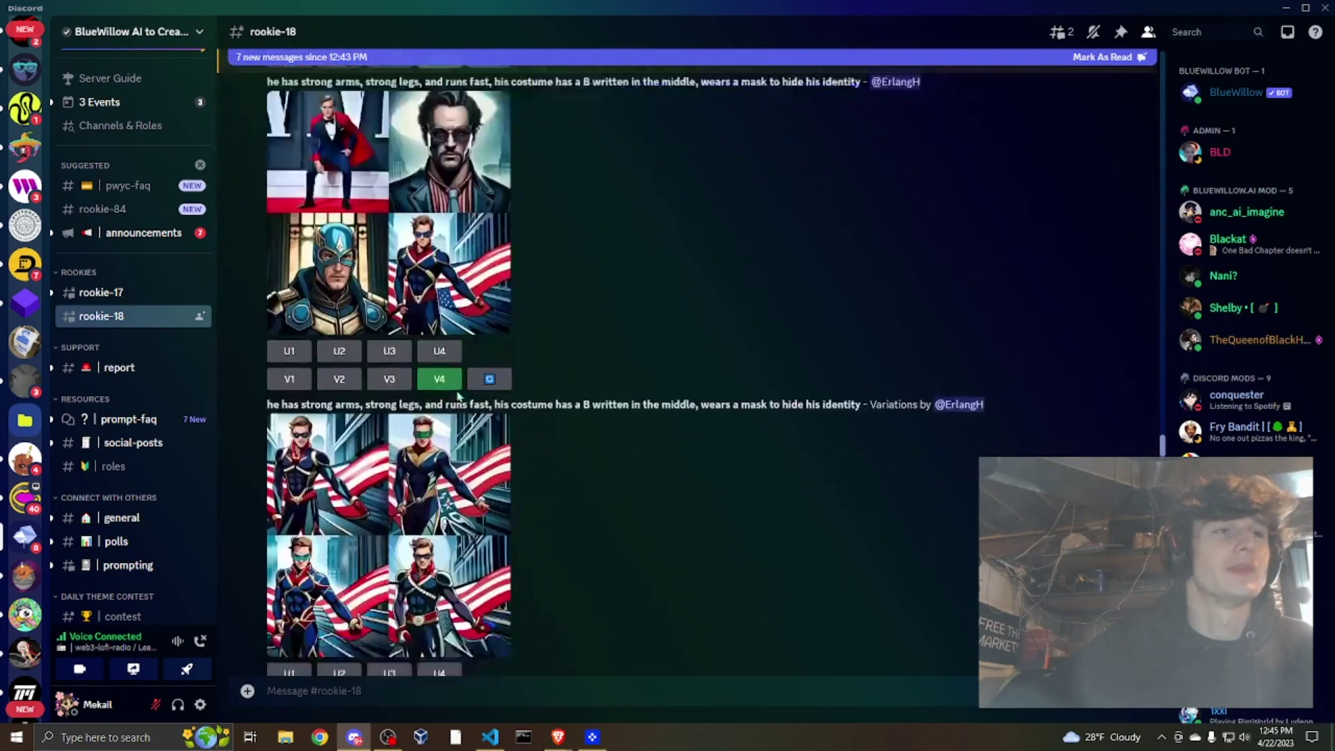
{"action": "right_click", "coordinate": [384, 332]}
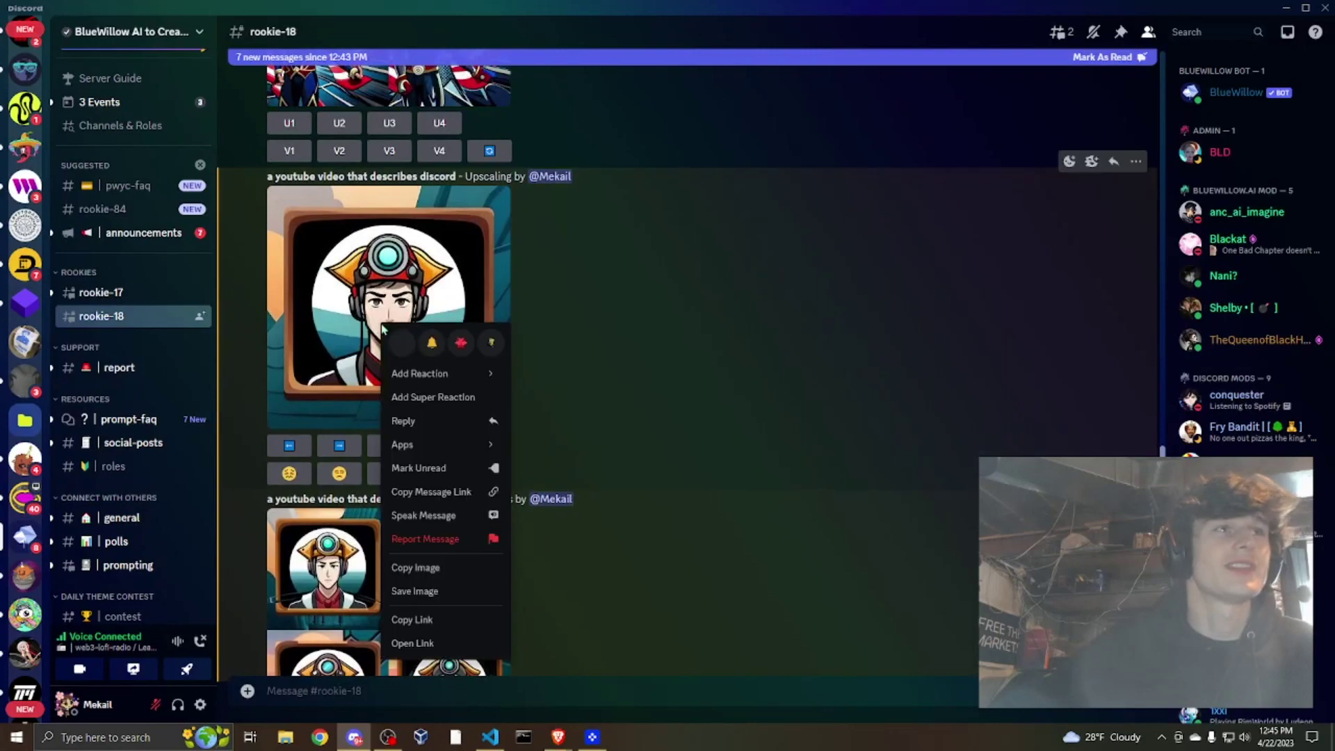
{"action": "left_click", "coordinate": [459, 591]}
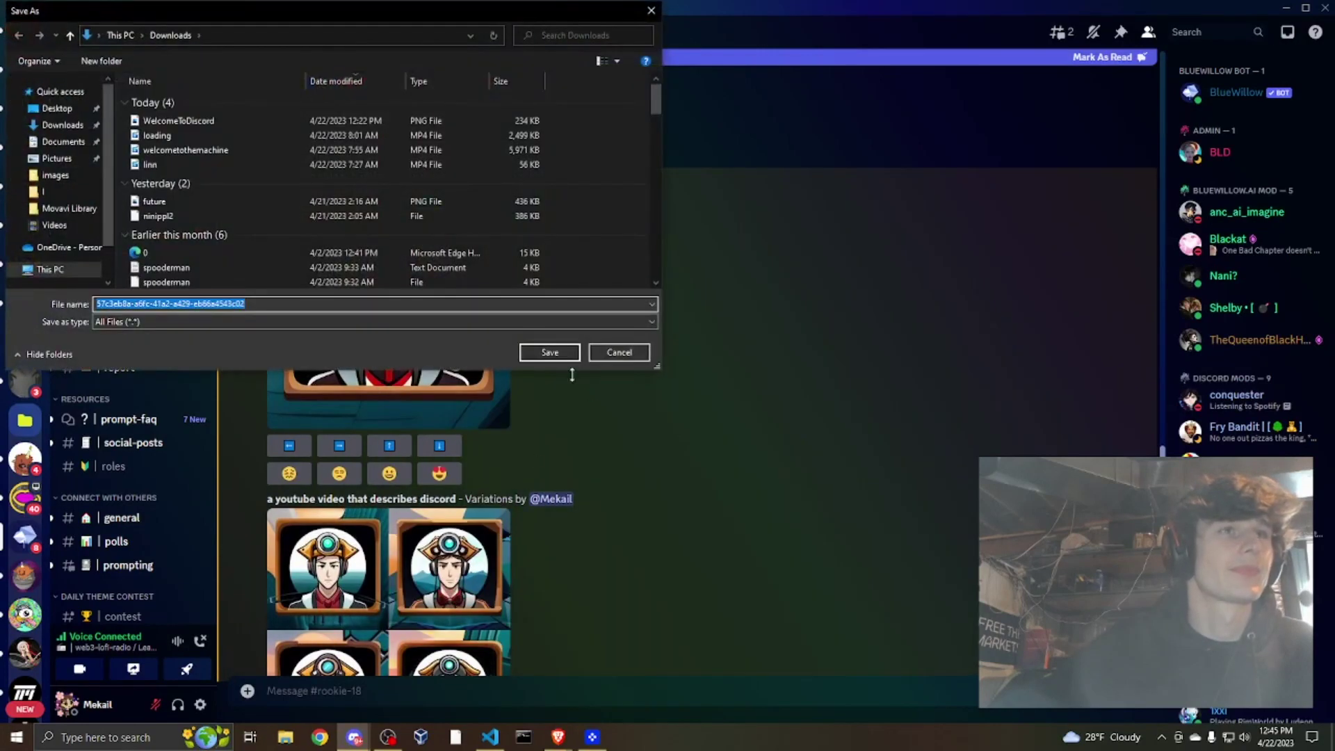
{"action": "left_click", "coordinate": [547, 351]}
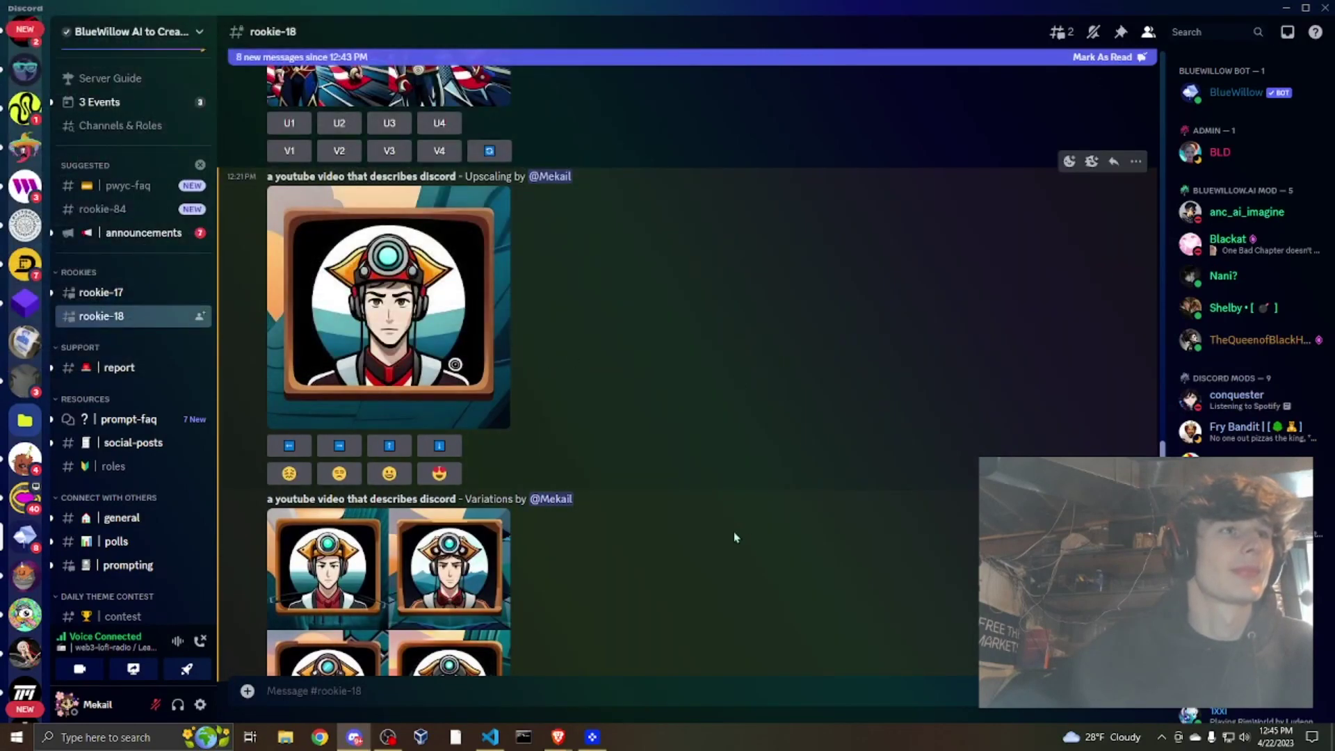
{"action": "scroll", "coordinate": [735, 537], "scroll_direction": "down", "scroll_amount": 1}
{"action": "scroll", "coordinate": [662, 509], "scroll_direction": "up", "scroll_amount": 2}
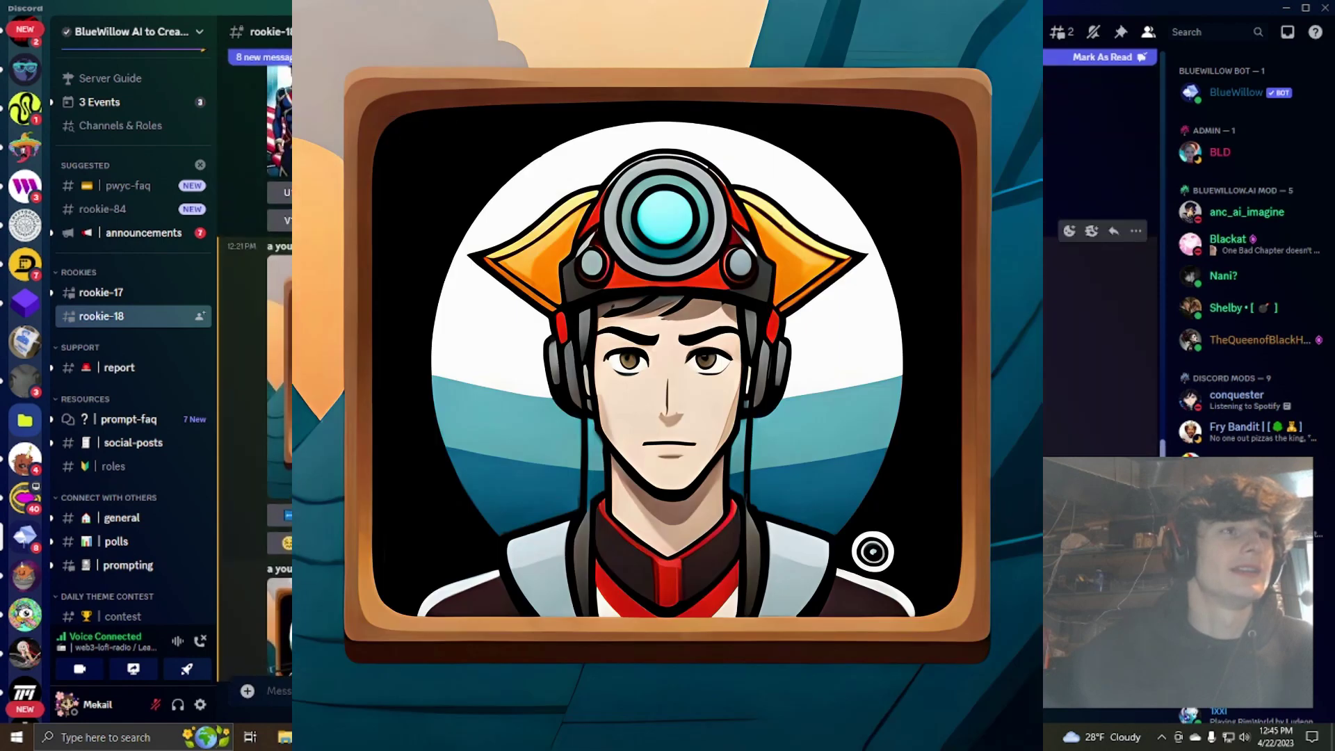